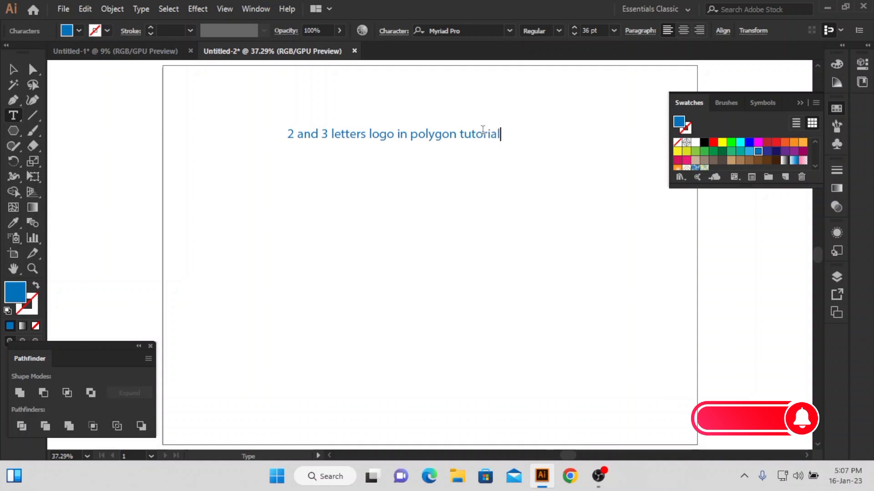
Draw a blue hexagon below the title text and rotate it so that it stands on a corner
click(269, 120)
click(12, 132)
drag(429, 255, 484, 283)
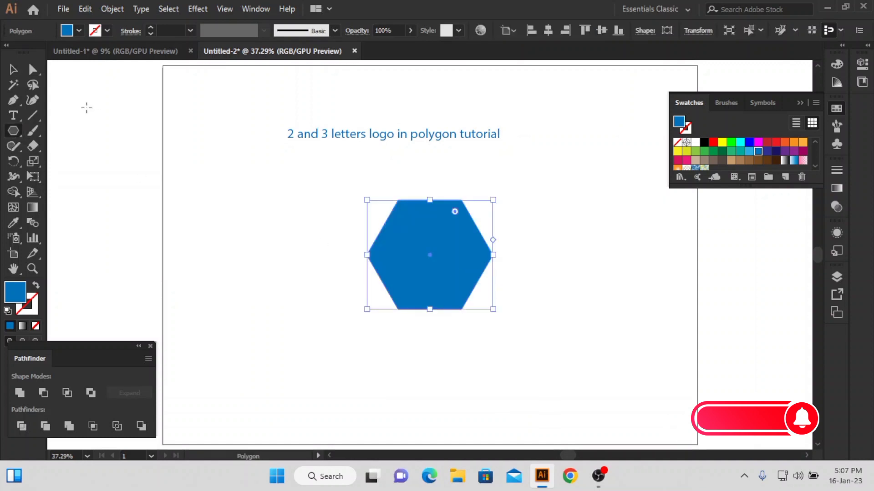
click(13, 69)
drag(495, 196, 474, 302)
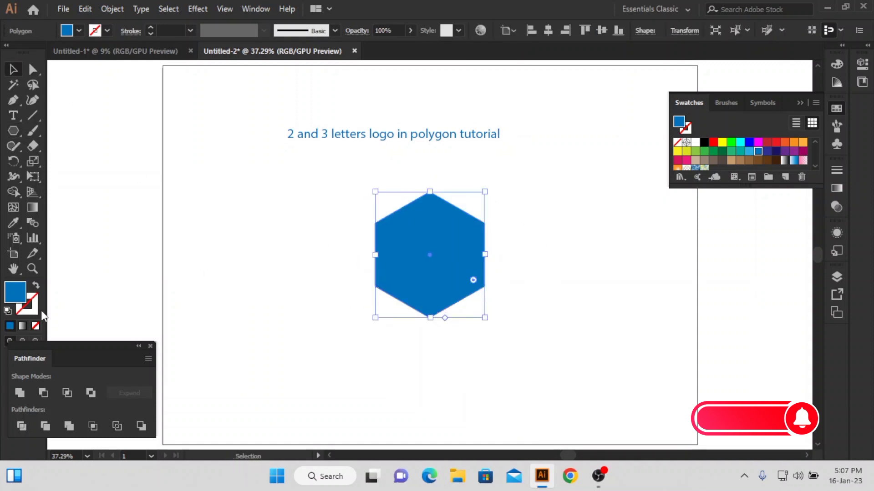
Remove the hexagon's fill and give it a black 28 px stroke
click(36, 326)
scroll(172, 31, up, 20)
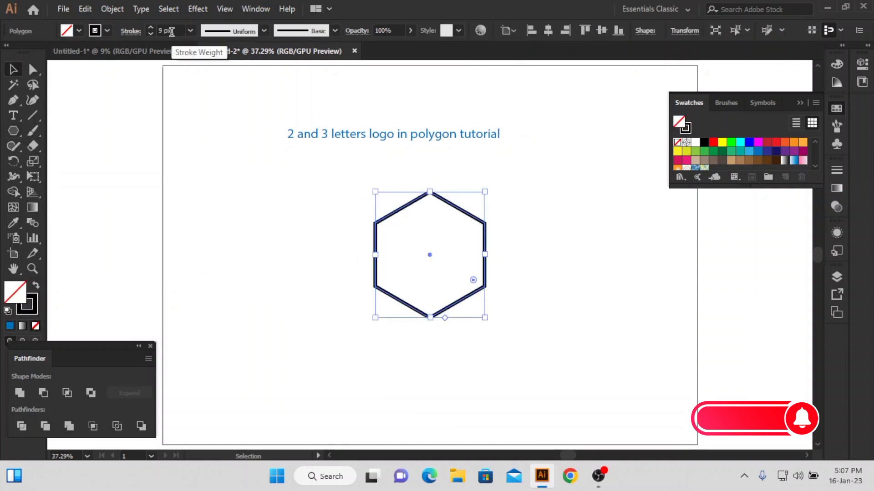
scroll(171, 32, down, 2)
click(156, 125)
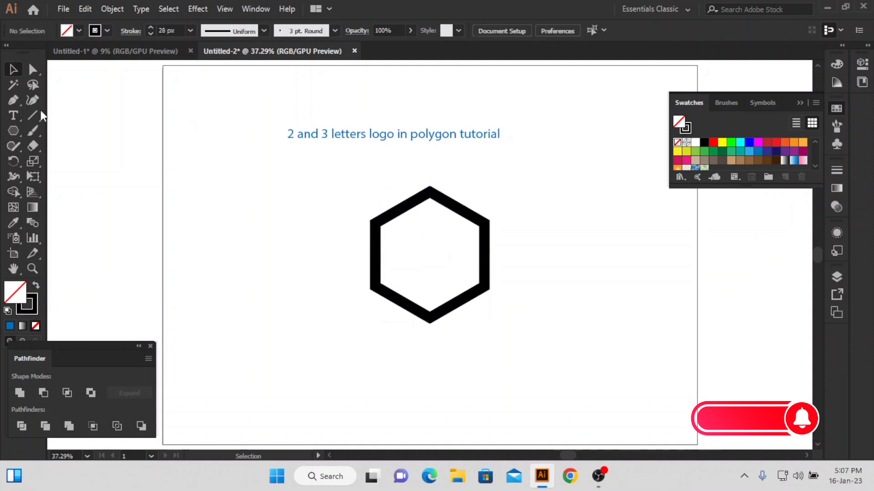
Draw a vertical line through the hexagon's centre, extending past both ends, and group it with a parallel copy placed close beside it
drag(429, 255, 430, 356)
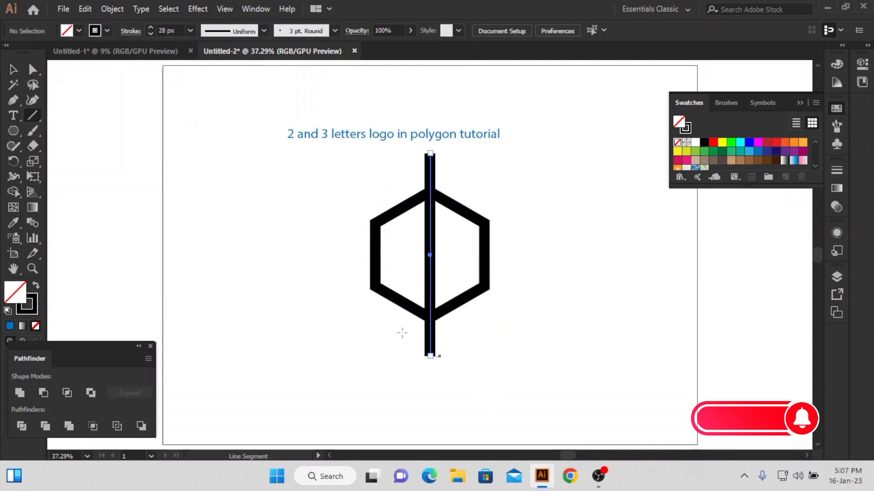
click(15, 72)
click(252, 175)
drag(430, 168, 400, 159)
key(ctrl+g)
Center the pair of vertical lines horizontally on the hexagon
drag(382, 189, 470, 235)
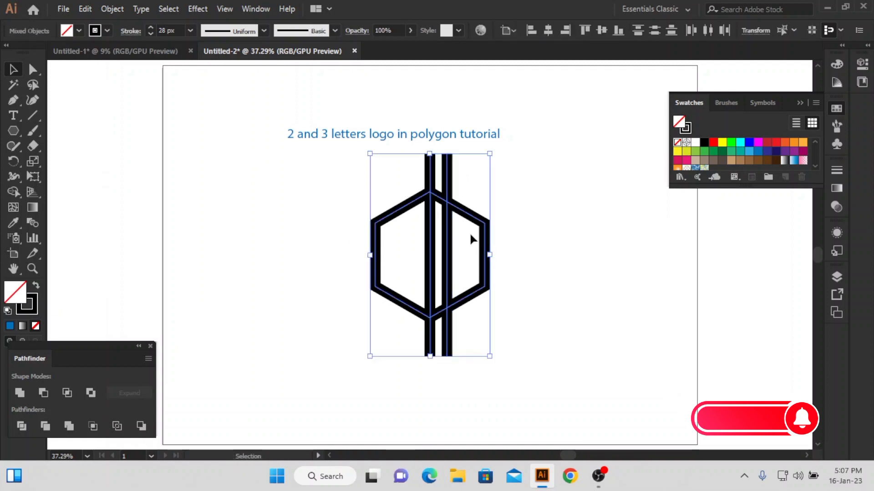
click(550, 32)
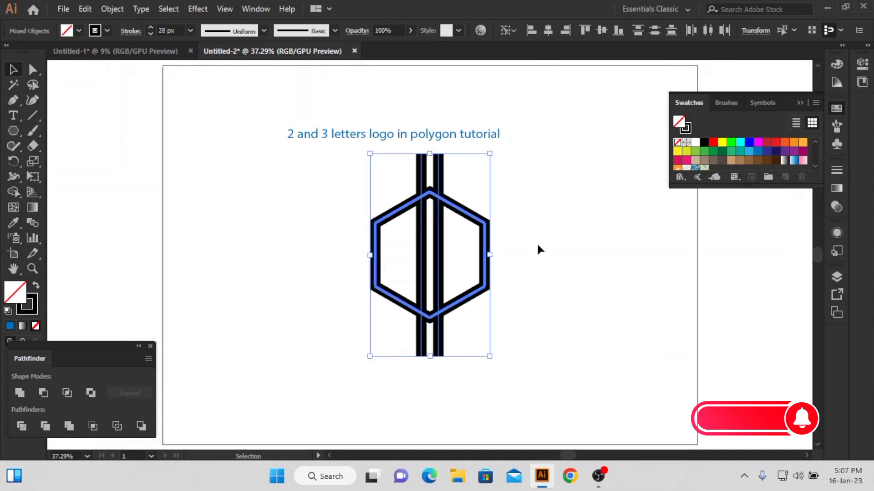
click(538, 245)
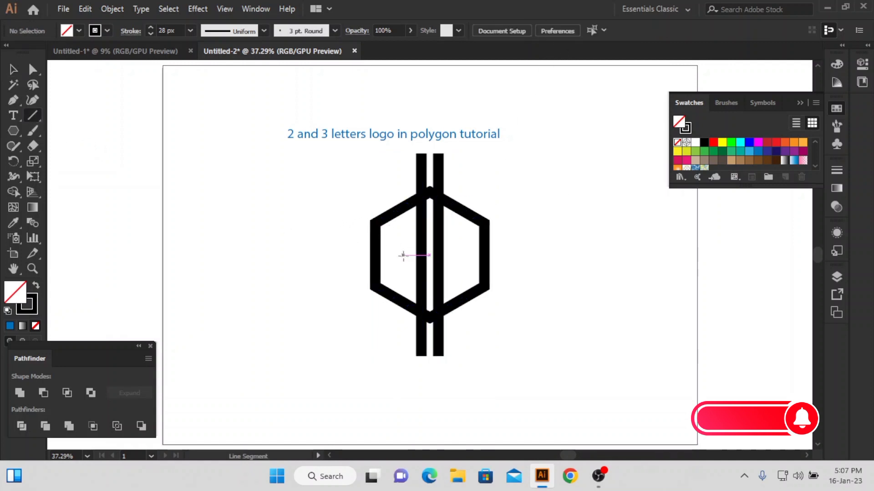
Draw a long horizontal line through the middle of the hexagon and center it horizontally on the hexagon
mouse_move(403, 255)
mouse_down()
mouse_move(604, 255)
mouse_move(572, 255)
mouse_up()
key(v)
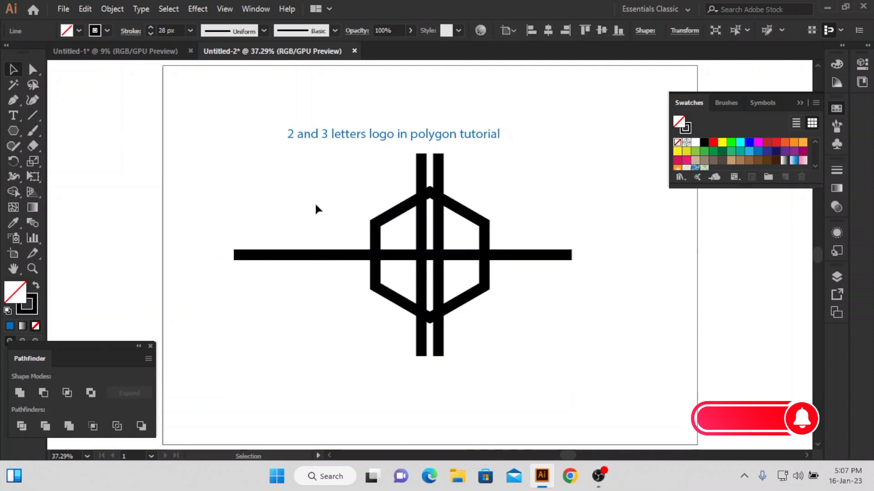
key(ctrl+a)
click(469, 216)
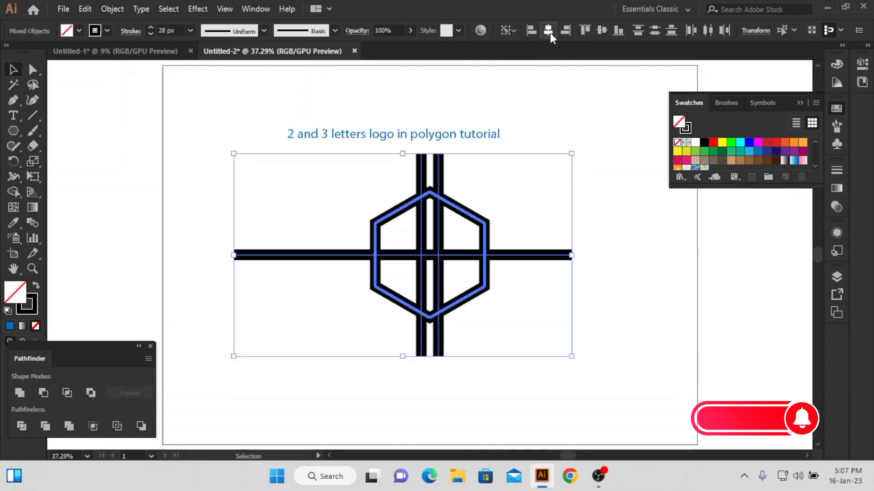
click(549, 31)
click(523, 212)
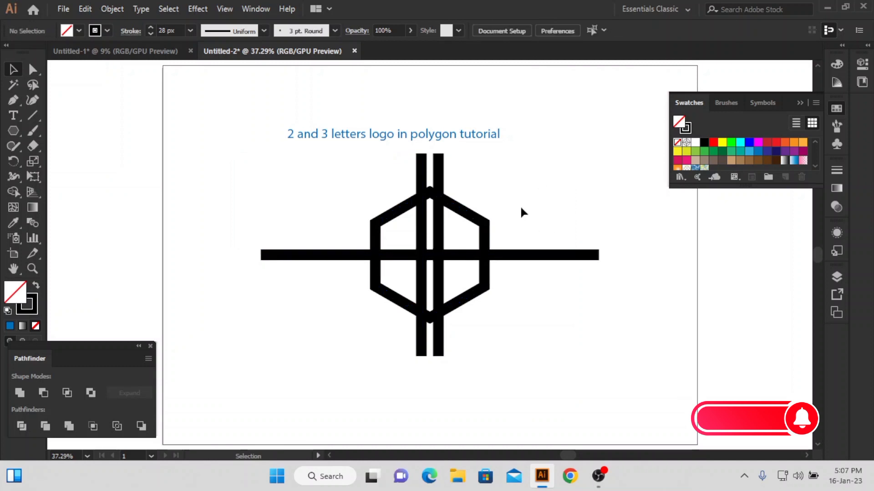
Shrink the hexagon slightly about its centre, and expand the fill and stroke of the hexagon and all the lines
drag(479, 222, 477, 255)
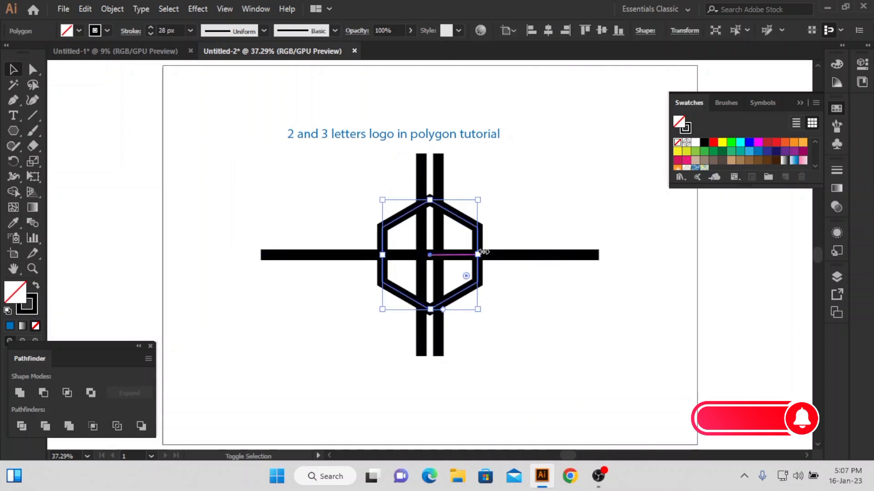
drag(517, 171, 263, 377)
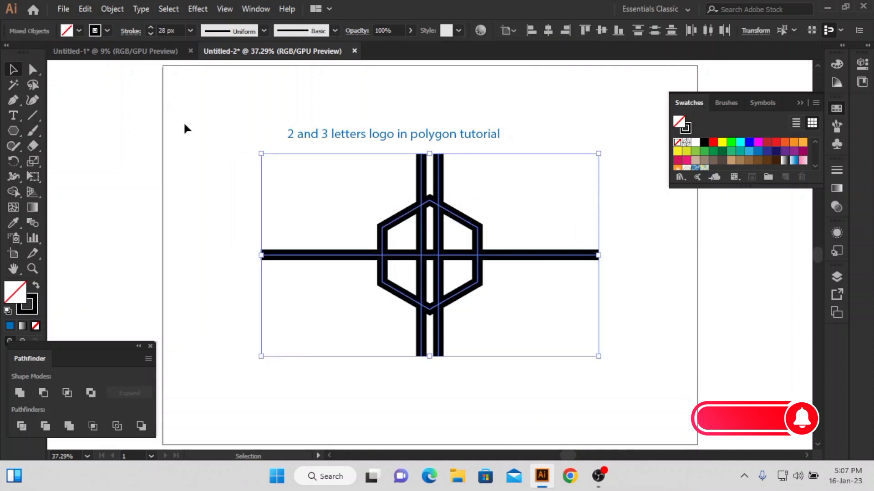
click(122, 9)
click(164, 157)
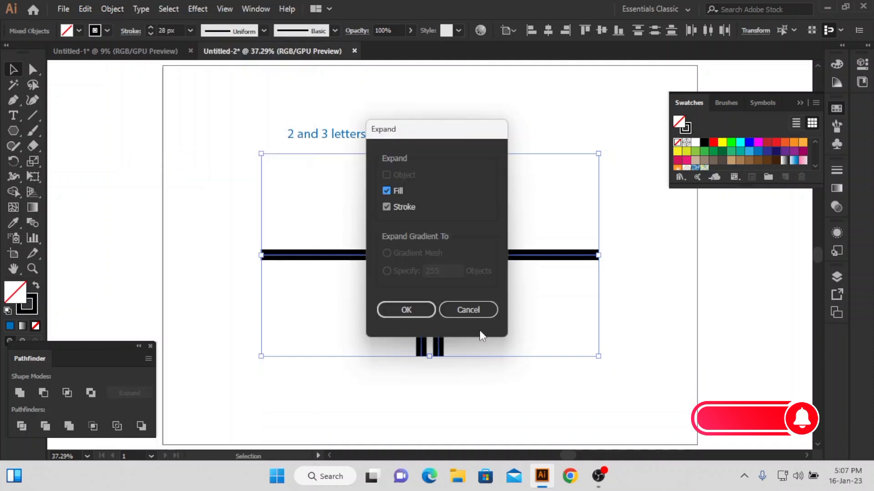
click(406, 310)
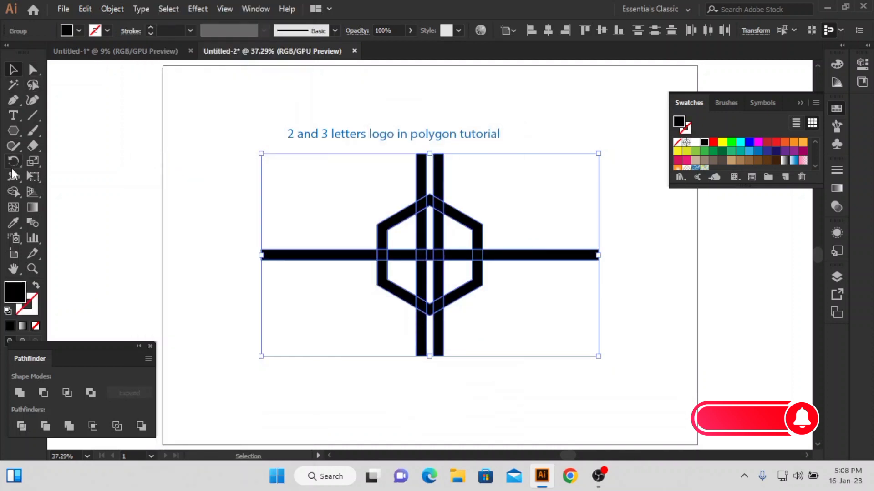
Cut away all the line ends that stick out beyond the hexagon with the Shape Builder
click(14, 192)
alt+click(325, 256)
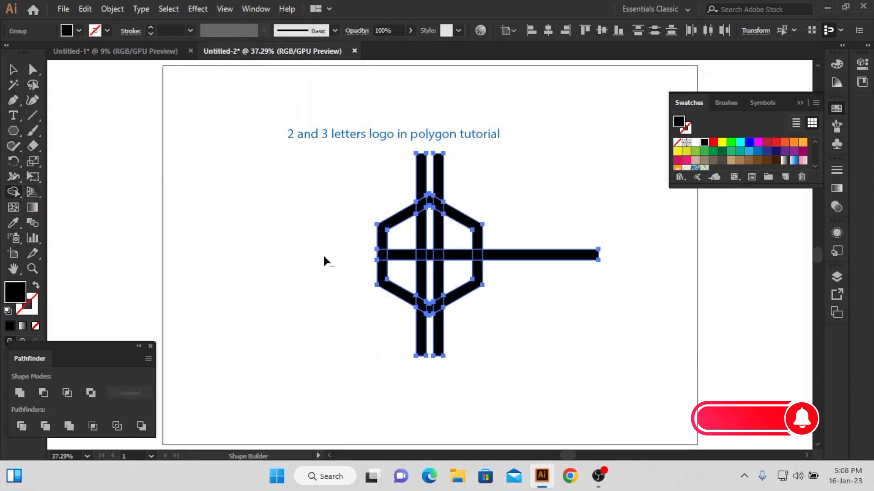
drag(399, 173, 459, 177)
alt+click(549, 256)
drag(460, 335, 396, 346)
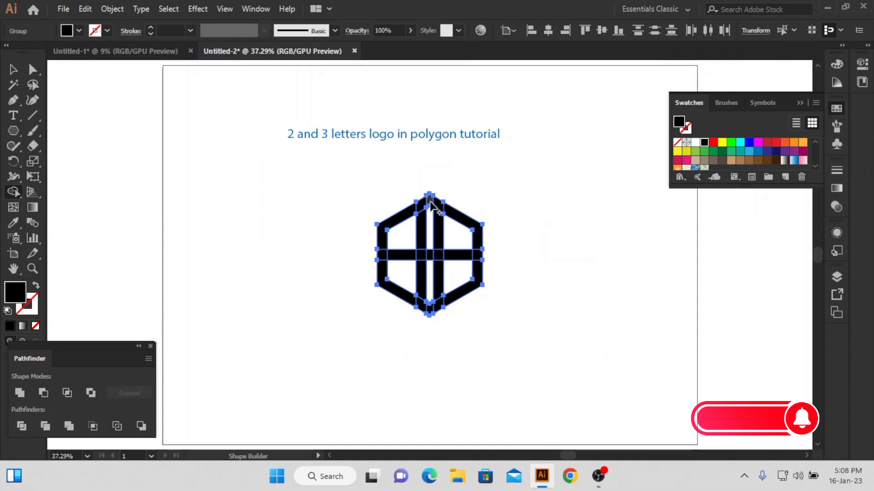
Remove the pieces between the two vertical bars and the left half's crossbar with its inner junction, forming a letter C
scroll(430, 203, up, 2)
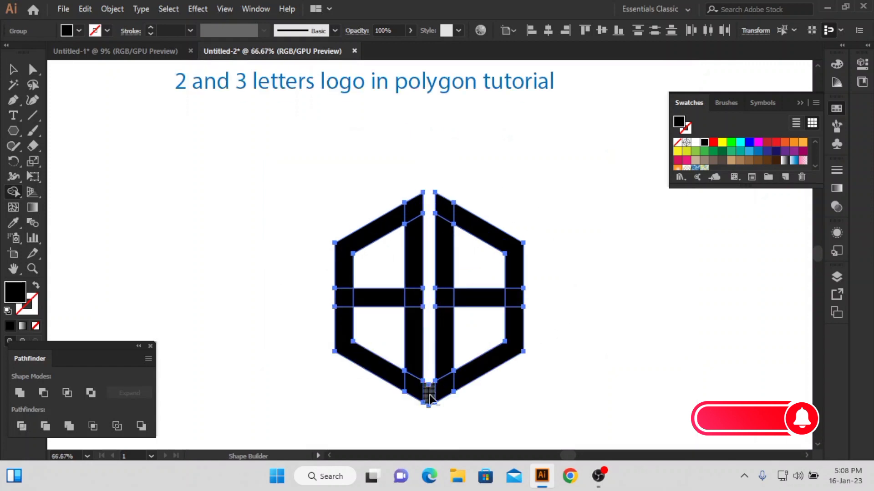
alt+click(382, 298)
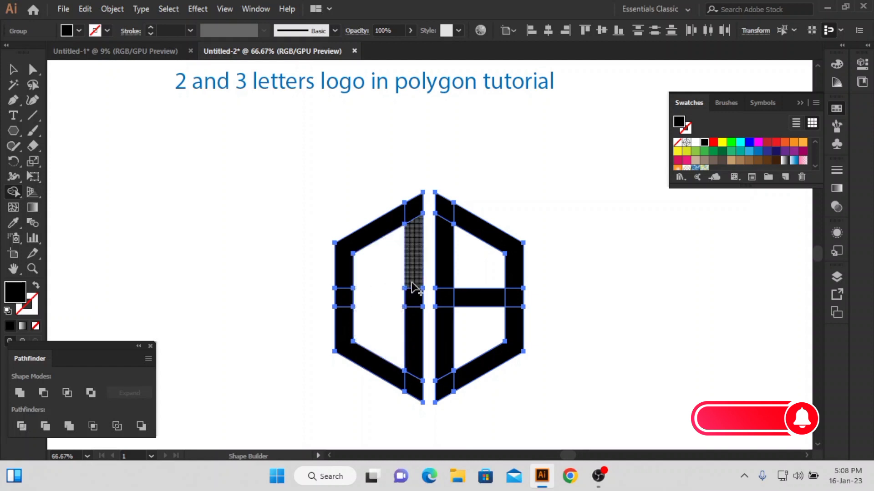
alt+click(415, 298)
Delete the crossbar inside the right half of the hexagon to form a letter D
click(15, 72)
click(454, 325)
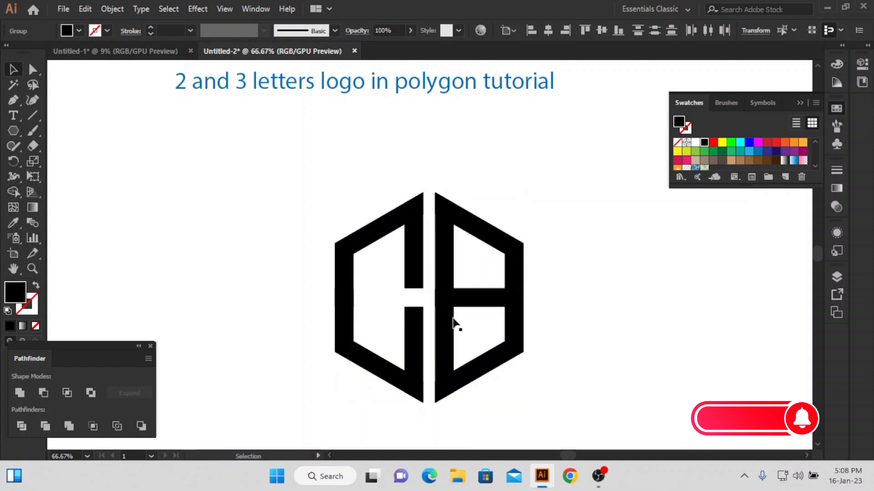
click(479, 302)
key(Delete)
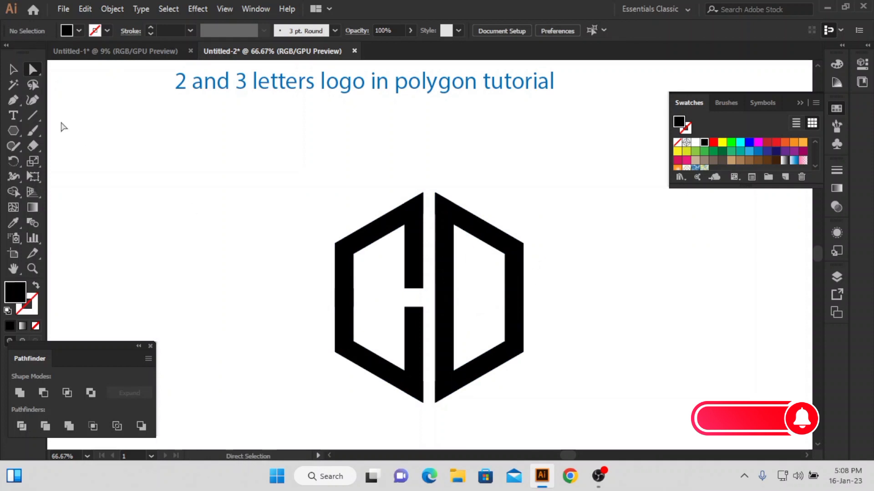
Shorten the upper arm of the C by moving its lower end anchors upward
drag(427, 280, 429, 278)
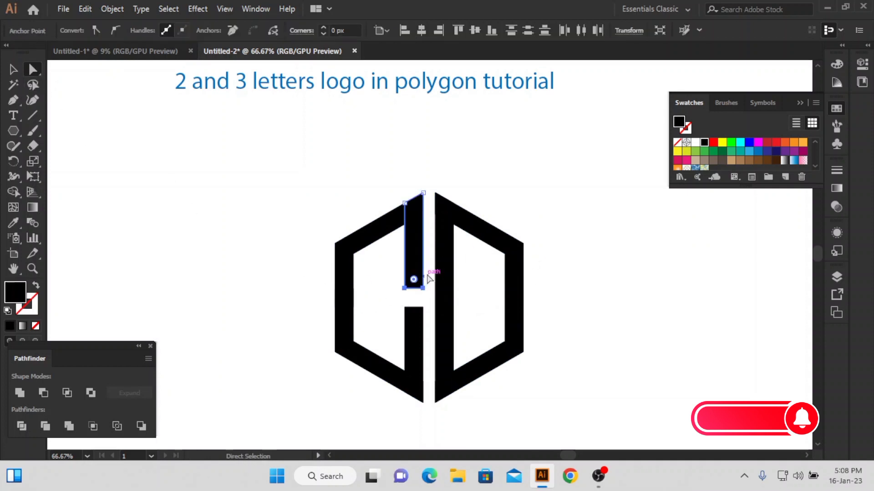
key(shift+Up)
key(shift+Up)
key(shift+Up)
Shorten the lower arm of the C by moving its upper end anchors downward by the same amount
drag(391, 300, 430, 315)
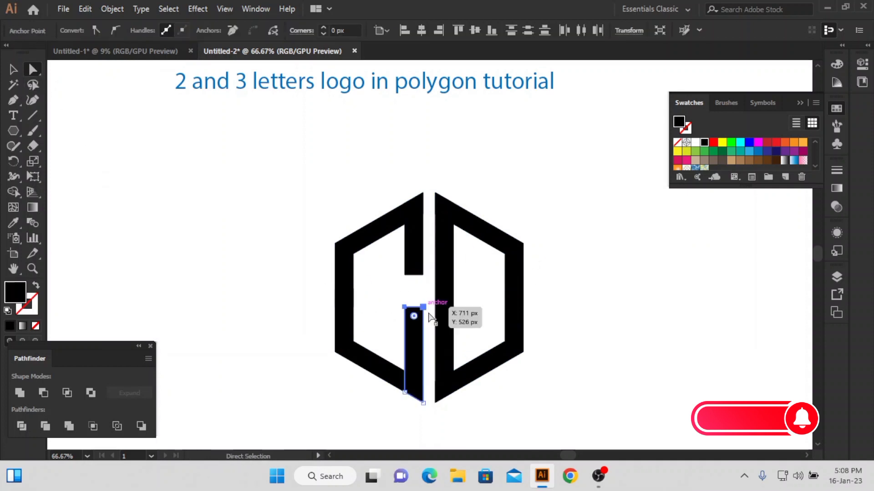
key(shift+Down)
key(shift+Down)
key(shift+Down)
key(shift+Down)
click(11, 71)
click(228, 176)
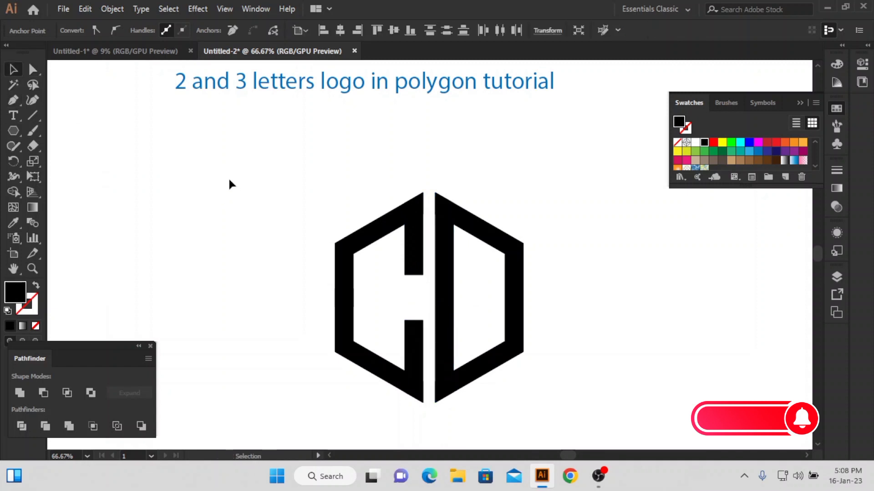
Draw a sample line without fill or stroke and use the Magic Wand on it to clear such invisible paths
click(36, 116)
drag(93, 118, 140, 159)
click(11, 90)
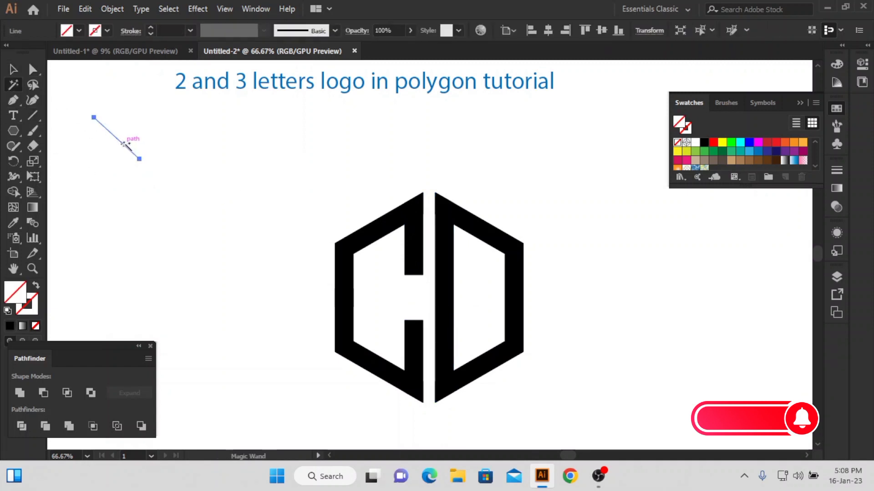
click(129, 150)
Unite all the logo pieces into solid C and D shapes
drag(570, 401, 568, 401)
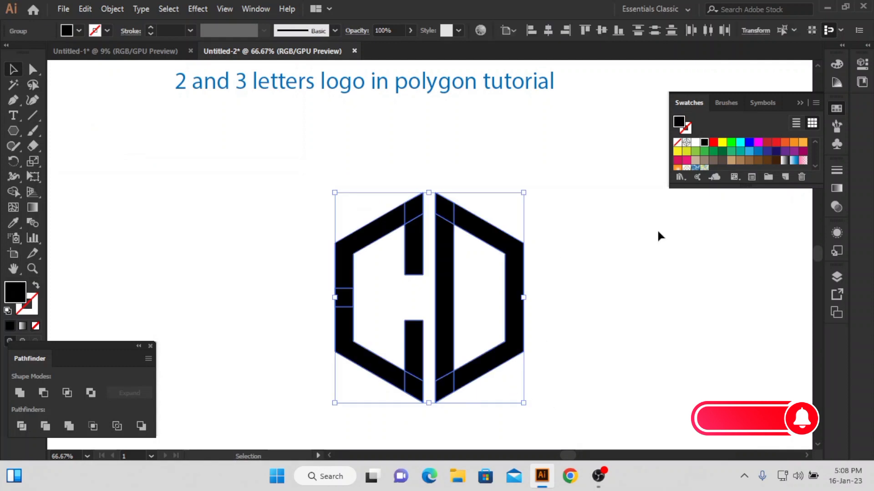
click(19, 392)
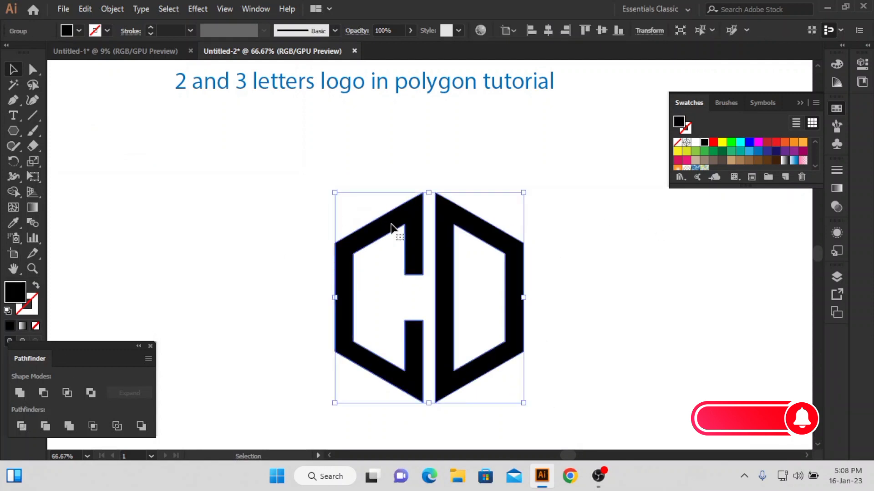
Draw a second hexagon above and to the left of the letters, with no fill and a black 6 px stroke
click(13, 132)
drag(243, 192, 303, 229)
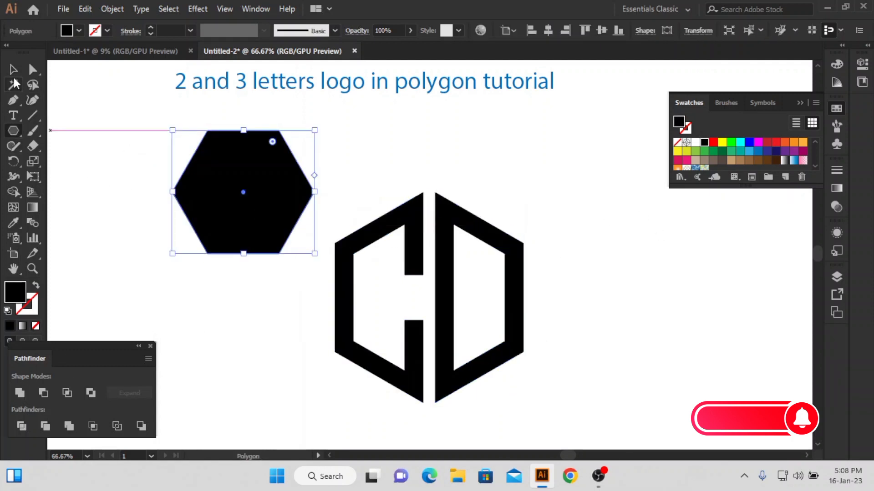
click(13, 74)
click(36, 326)
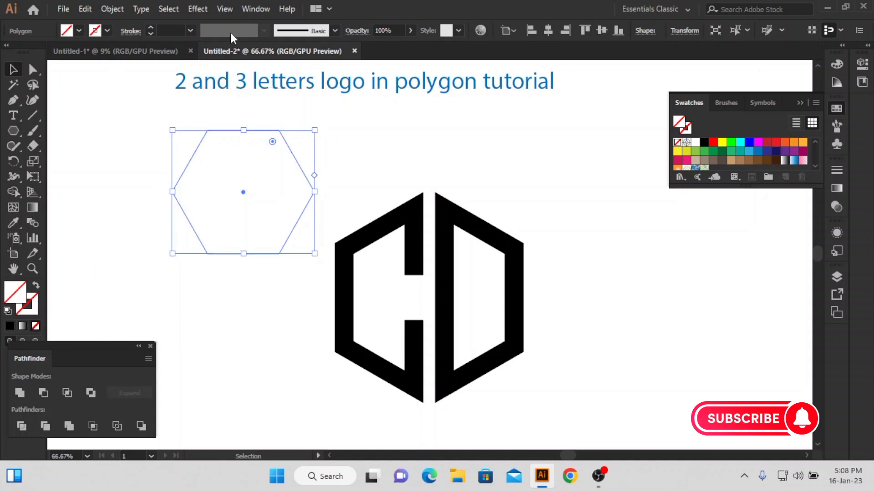
click(150, 28)
click(150, 27)
click(150, 27)
click(150, 27)
click(150, 28)
click(151, 28)
click(13, 68)
click(169, 113)
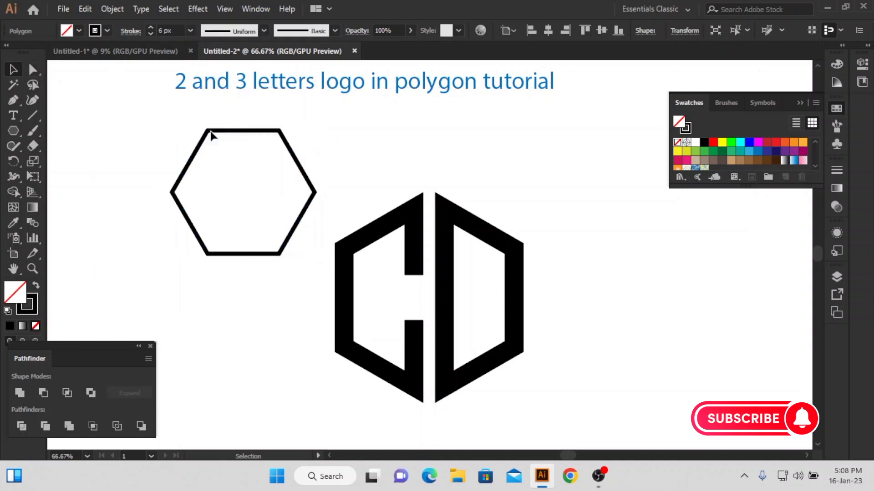
Rotate the outlined hexagon to stand on a corner, and center it horizontally and vertically on the CD letters
click(286, 144)
drag(316, 126, 298, 272)
shift+click(398, 223)
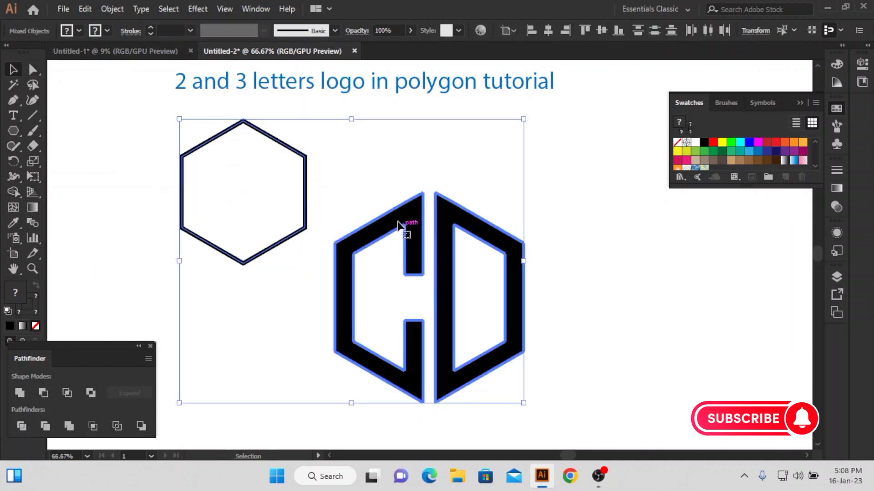
click(548, 30)
click(601, 30)
Enlarge the outlined hexagon about its centre into an even frame around the letters and set its stroke to 11 px
click(492, 282)
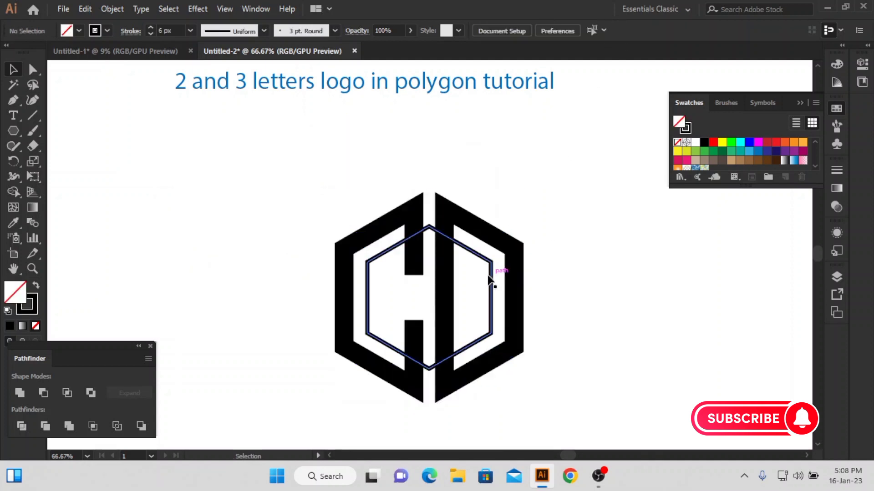
drag(496, 296, 534, 304)
click(555, 269)
click(532, 260)
scroll(532, 295, up, 3)
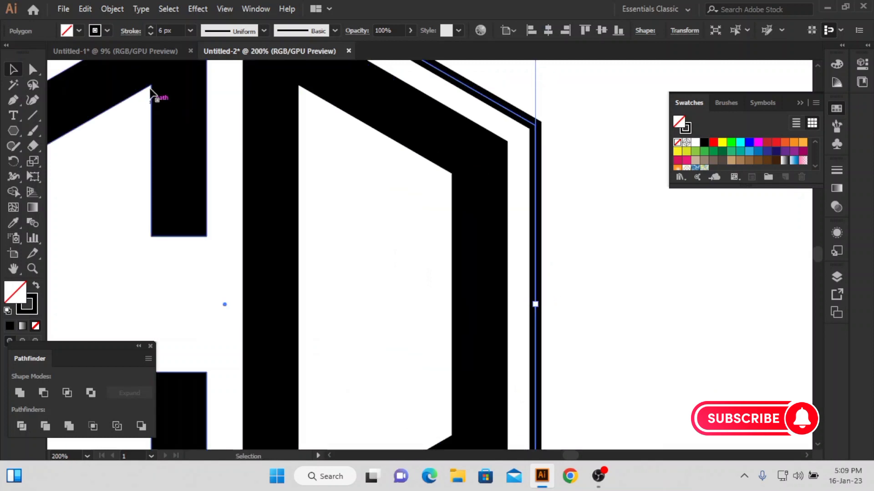
scroll(159, 30, up, 6)
scroll(359, 176, left, 1)
key(ctrl+0)
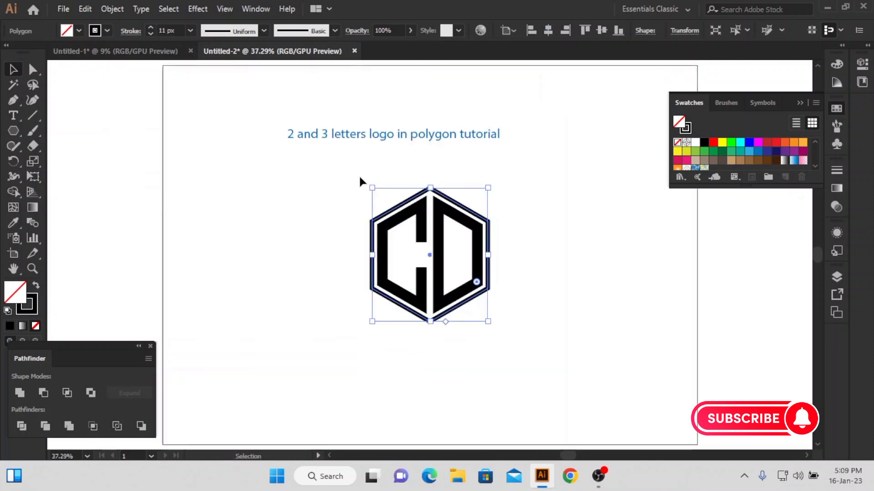
click(360, 176)
Expand the CD letters and the surrounding hexagon outline into filled shapes
drag(378, 201, 564, 342)
click(112, 9)
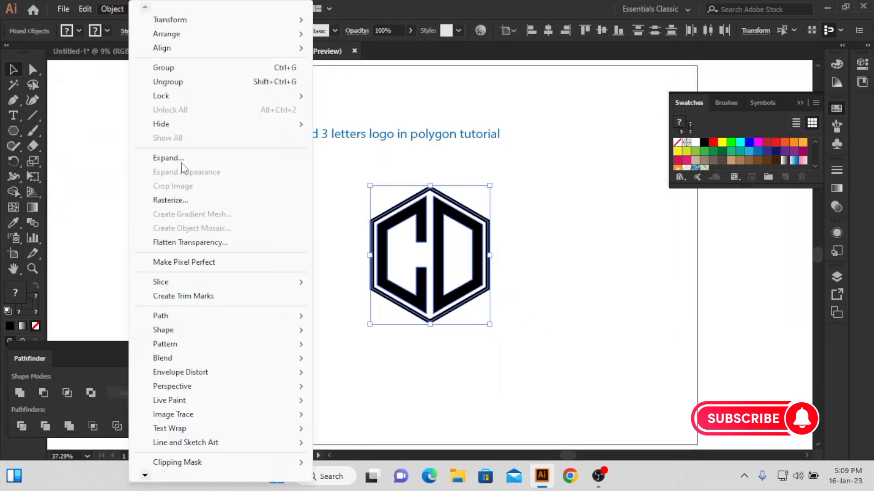
click(182, 158)
click(400, 308)
click(242, 286)
Fill the C and the outer hexagon frame with blue and the D with light grey
click(32, 69)
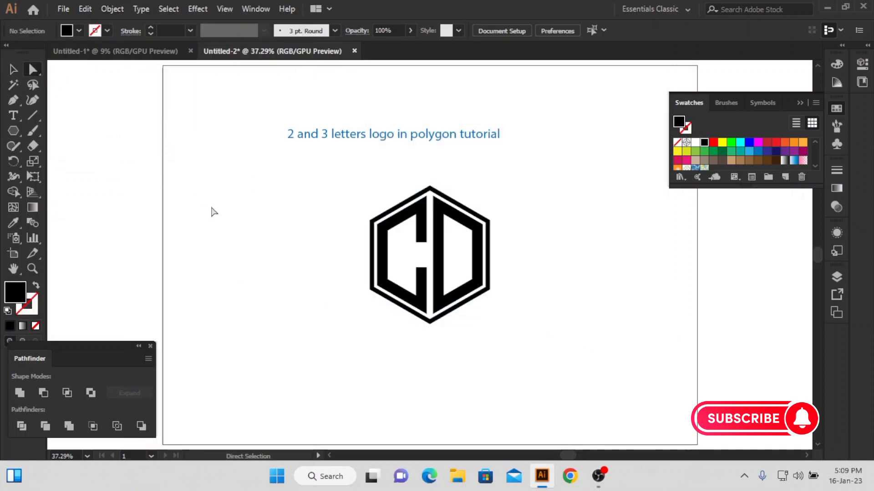
click(416, 213)
click(759, 152)
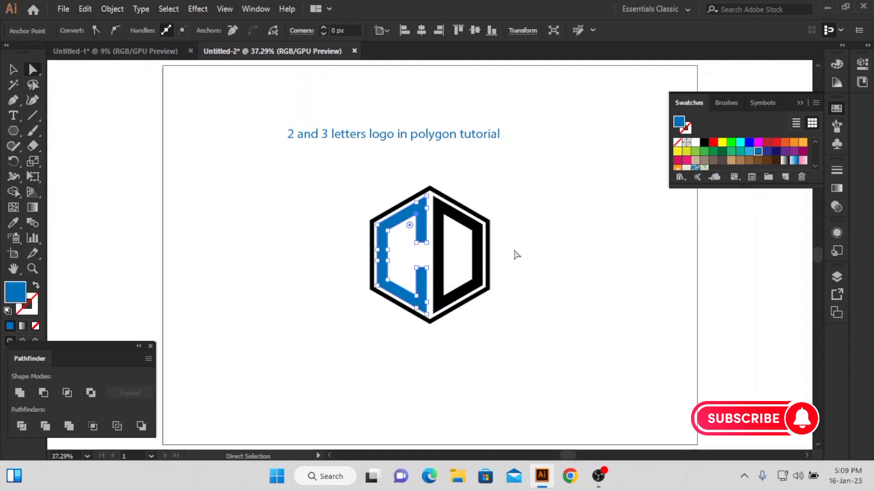
click(515, 253)
click(473, 244)
scroll(758, 154, down, 2)
click(750, 154)
click(533, 219)
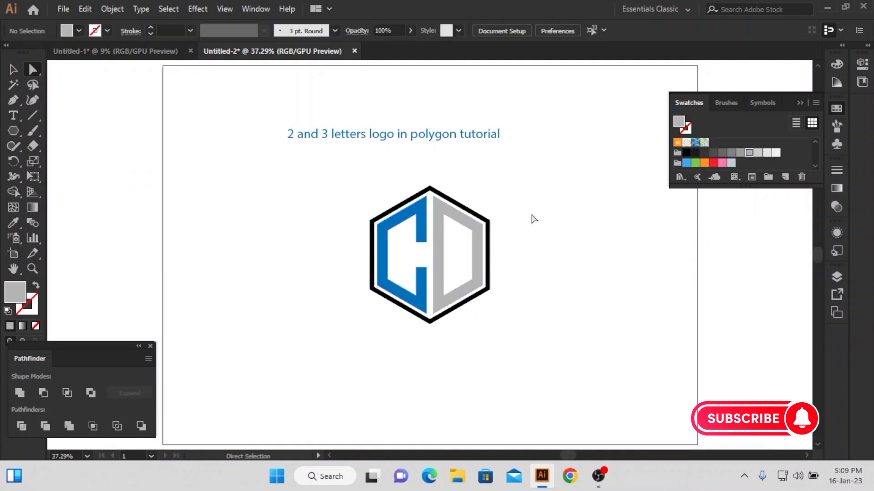
click(490, 220)
click(758, 152)
Shrink the whole CD logo to about half its size and place it beneath the start of the title text
drag(534, 182, 282, 328)
click(12, 69)
click(476, 258)
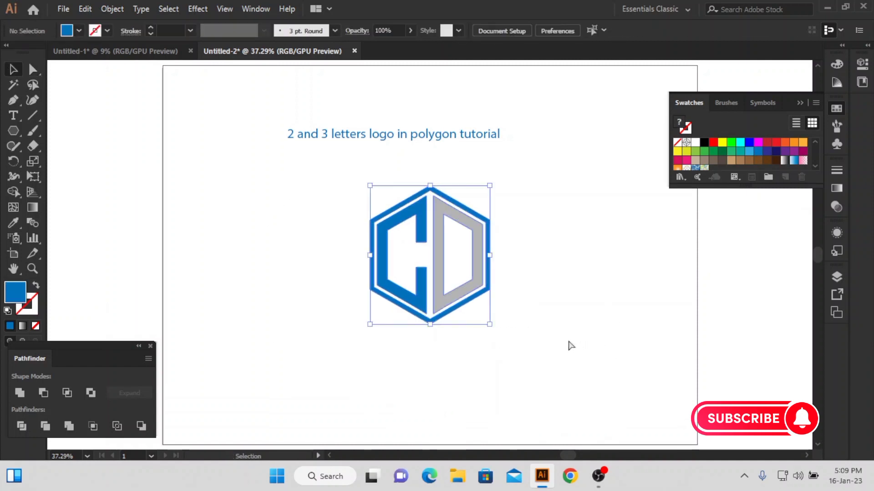
drag(490, 326, 326, 212)
click(355, 306)
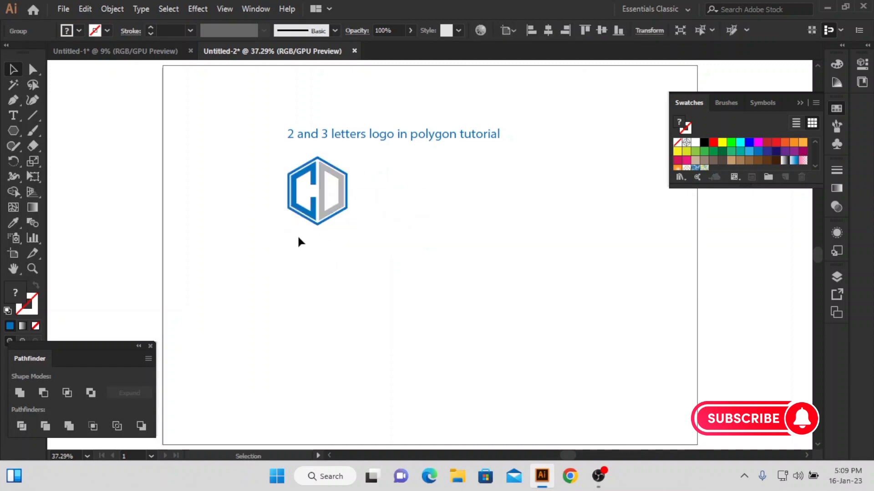
click(297, 234)
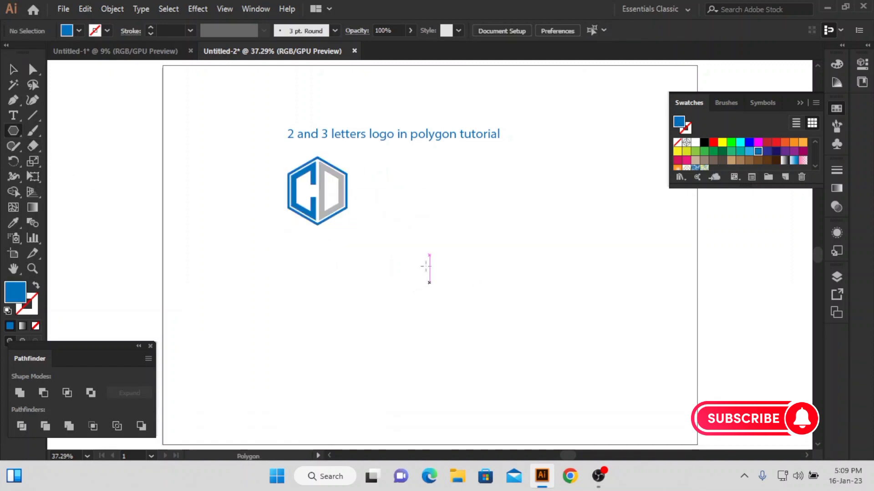
Draw a new hexagon at the centre of the artboard and rotate it to stand on a corner
drag(429, 255, 456, 298)
click(16, 72)
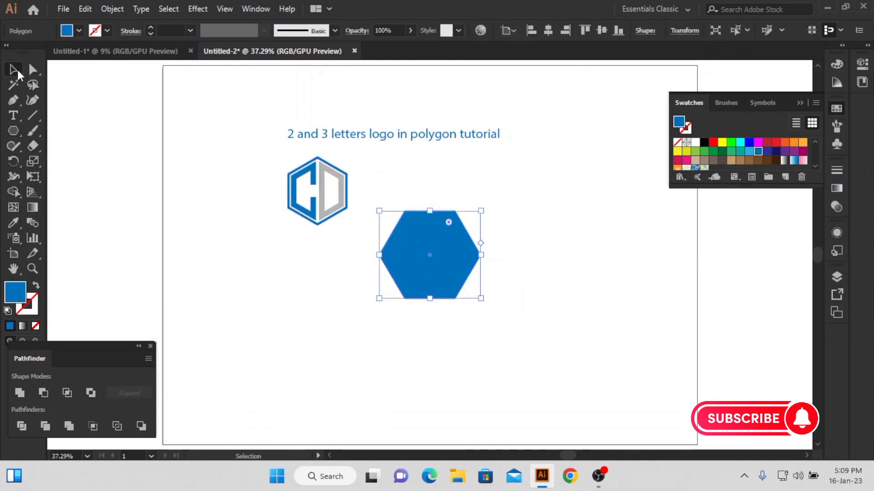
drag(489, 205, 464, 310)
click(369, 314)
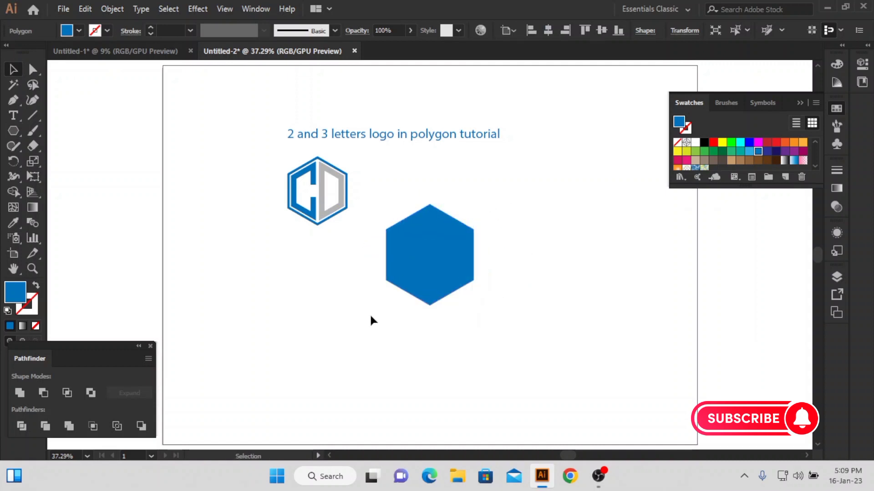
Remove the new hexagon's fill and give it a black 25 px stroke
click(406, 263)
click(36, 326)
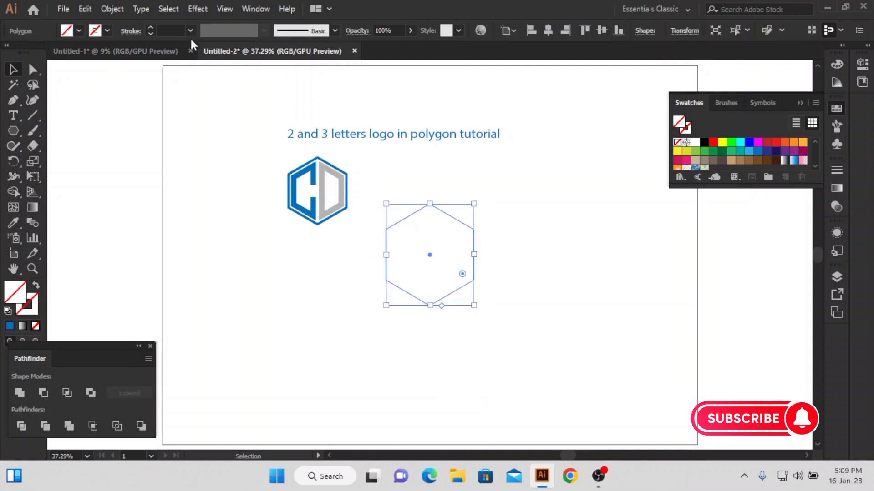
scroll(172, 34, up, 20)
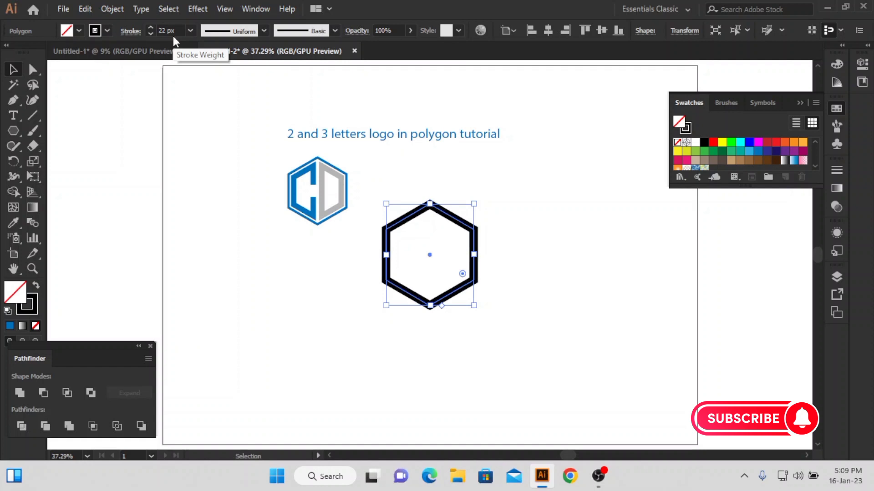
scroll(173, 37, up, 3)
click(214, 171)
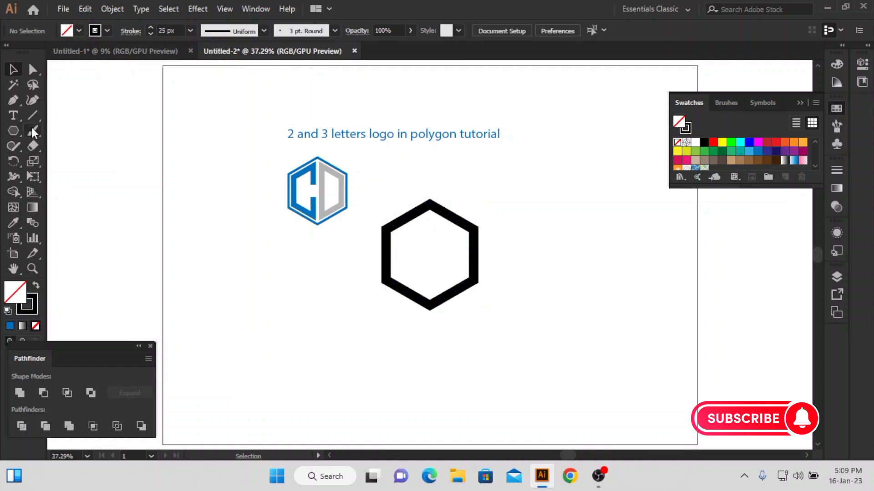
Draw a tall vertical line through the hexagon, duplicate it slightly to the right, and centre the pair horizontally on the hexagon
drag(428, 254, 429, 362)
key(v)
click(224, 248)
drag(423, 185, 438, 184)
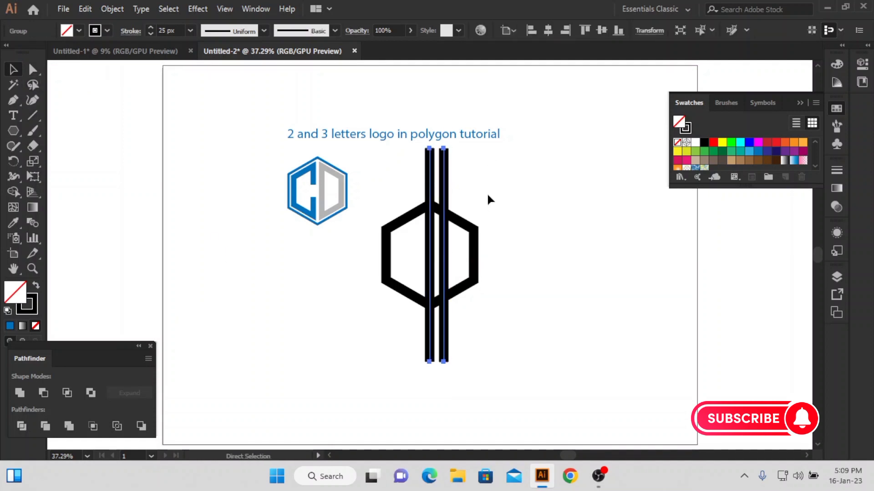
shift+click(468, 227)
click(548, 31)
click(517, 200)
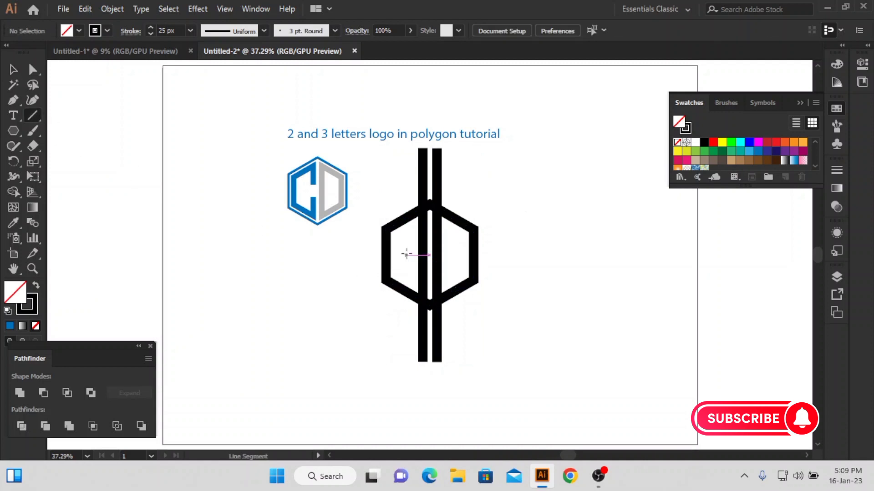
Draw a long horizontal line right across the hexagon, level with its centre
drag(406, 254, 276, 255)
key(v)
click(229, 271)
mouse_move(376, 310)
mouse_down()
mouse_move(489, 198)
mouse_move(467, 199)
mouse_up()
click(496, 219)
click(472, 235)
scroll(470, 229, up, 2)
click(531, 165)
drag(534, 169, 279, 359)
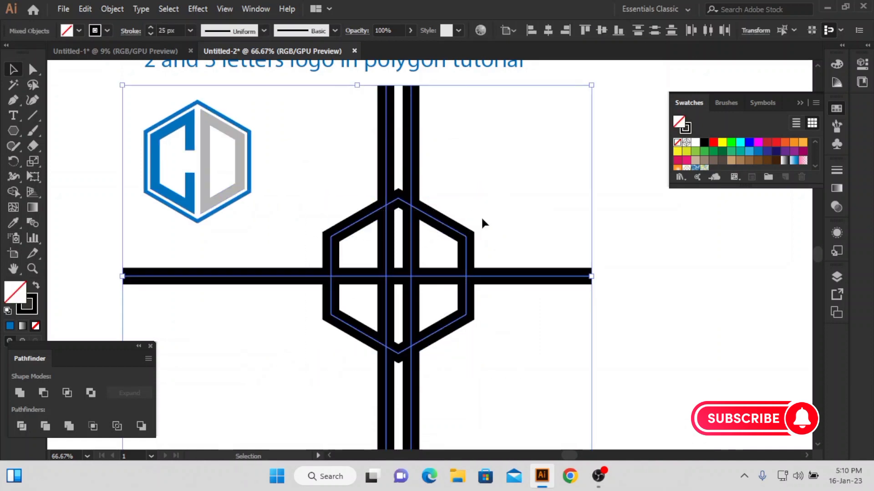
Add a short vertical line through the hexagon's left half and expand the hexagon and all its lines into filled shapes
click(223, 293)
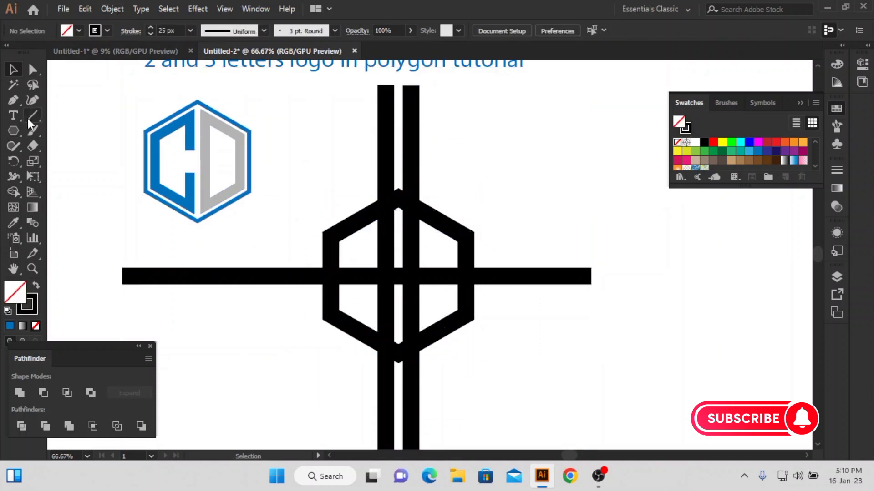
drag(356, 276, 355, 354)
click(13, 69)
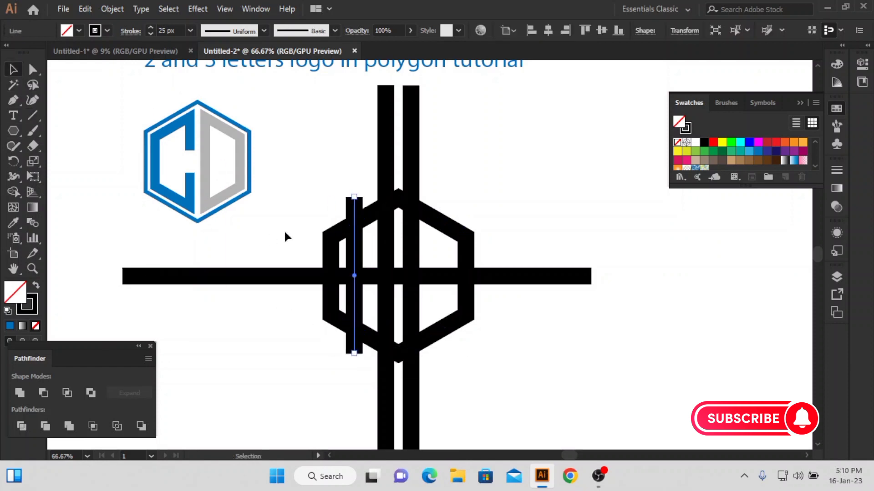
key(ctrl+a)
click(112, 9)
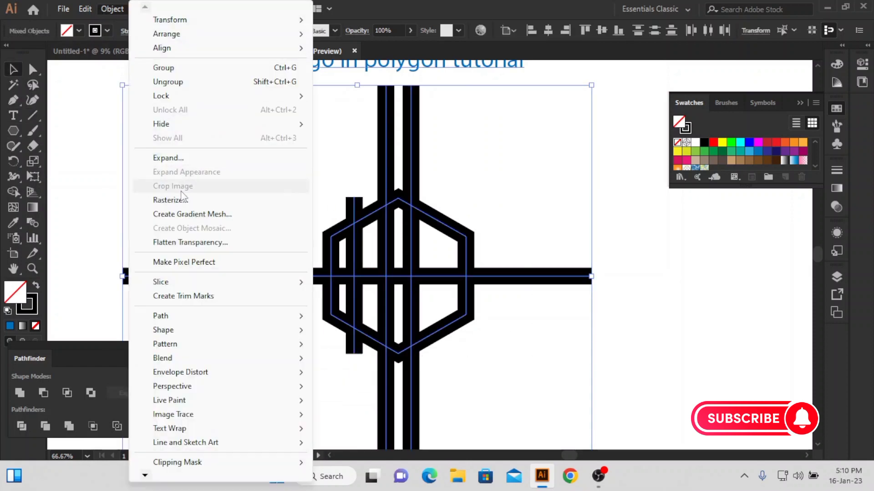
click(168, 159)
click(405, 309)
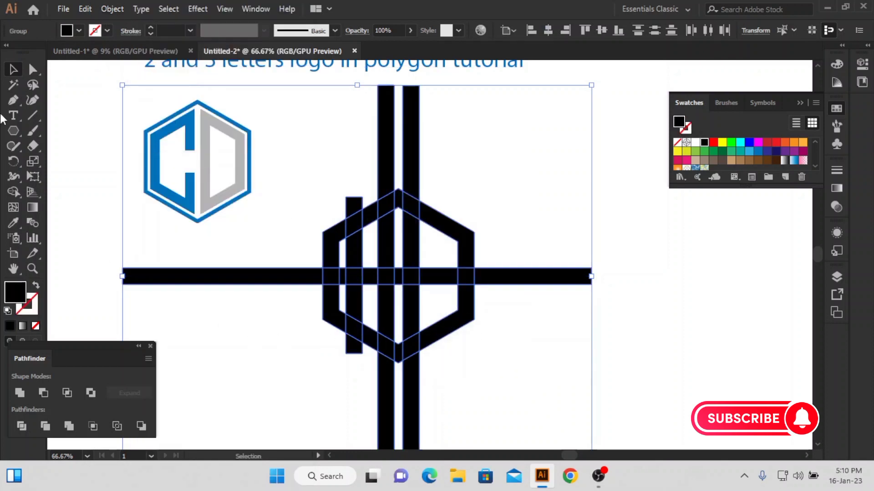
Use Shape Builder to remove the line ends outside the hexagon, the pieces in the central gap, and the short bar in the left half
drag(354, 146, 451, 177)
drag(518, 201, 554, 313)
drag(275, 260, 284, 314)
drag(346, 378, 449, 400)
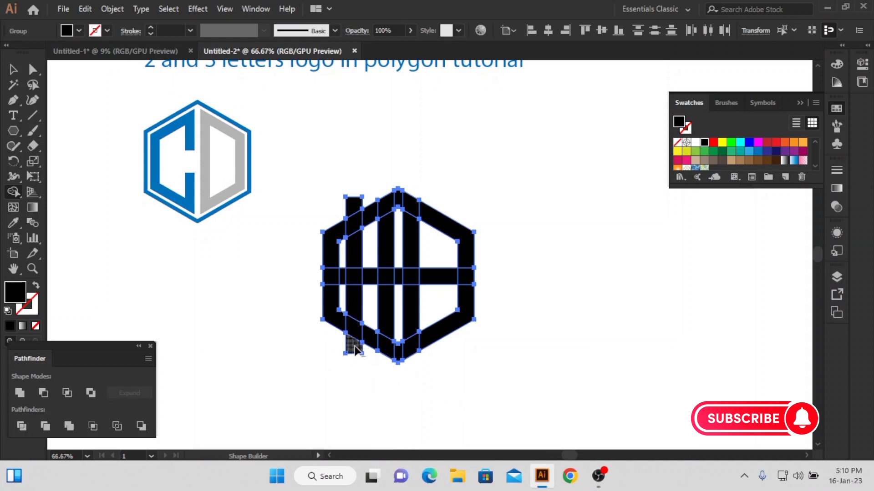
alt+click(399, 196)
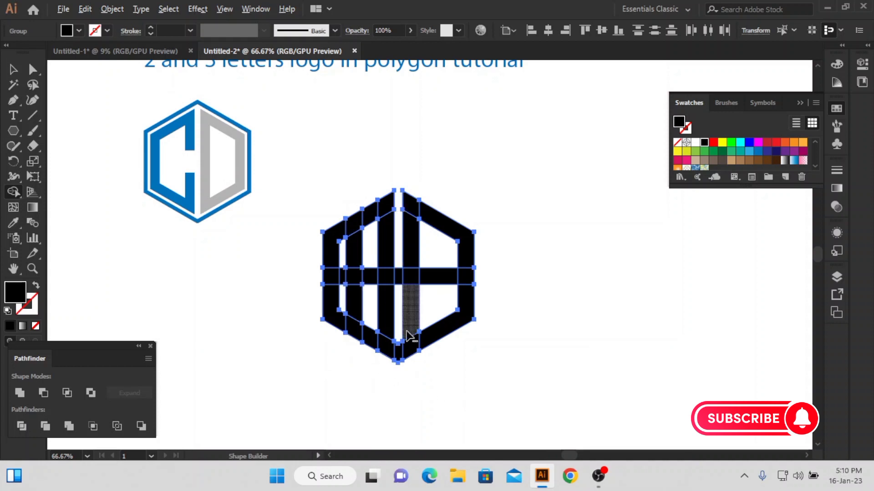
alt+click(343, 280)
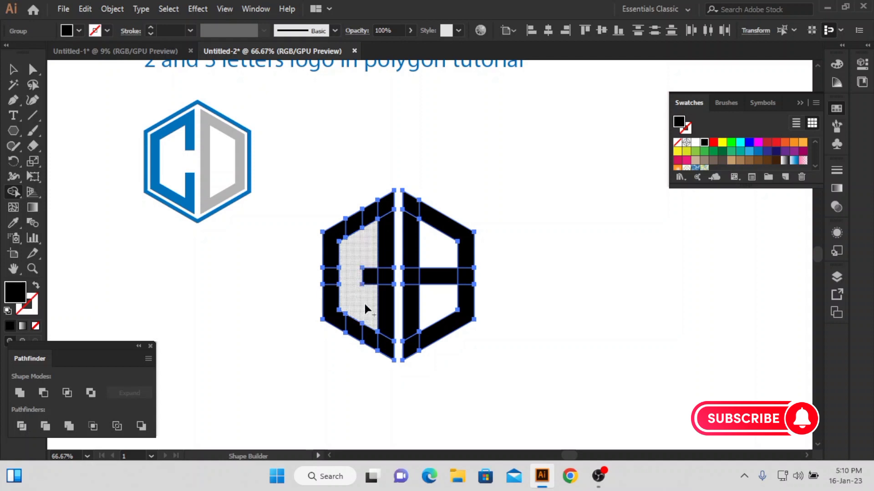
Draw a vertical cutting line along the inner edge of the hexagon's right side and divide the letter shapes with it
click(32, 116)
mouse_move(458, 140)
mouse_down()
mouse_move(458, 351)
mouse_move(458, 342)
mouse_up()
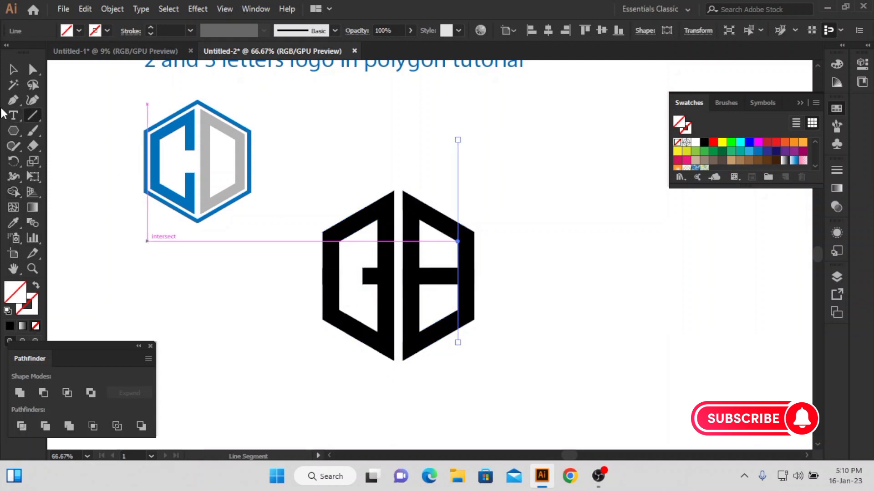
key(v)
key(ctrl+a)
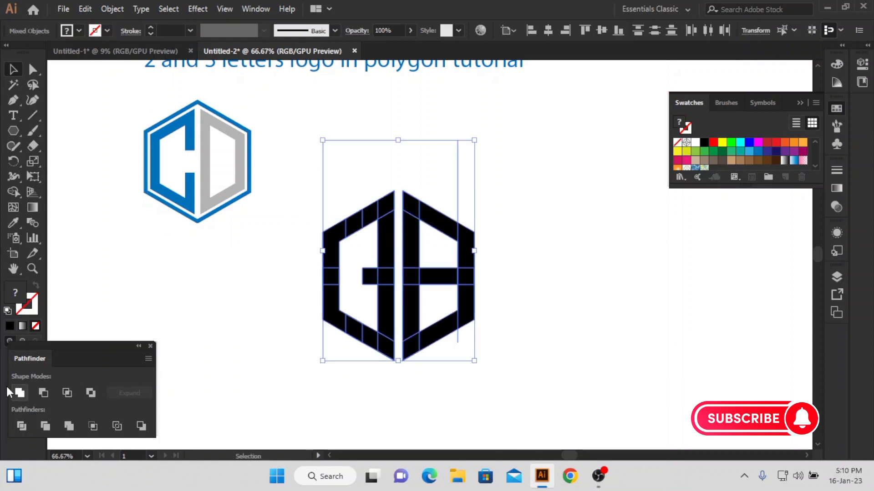
click(21, 425)
click(281, 256)
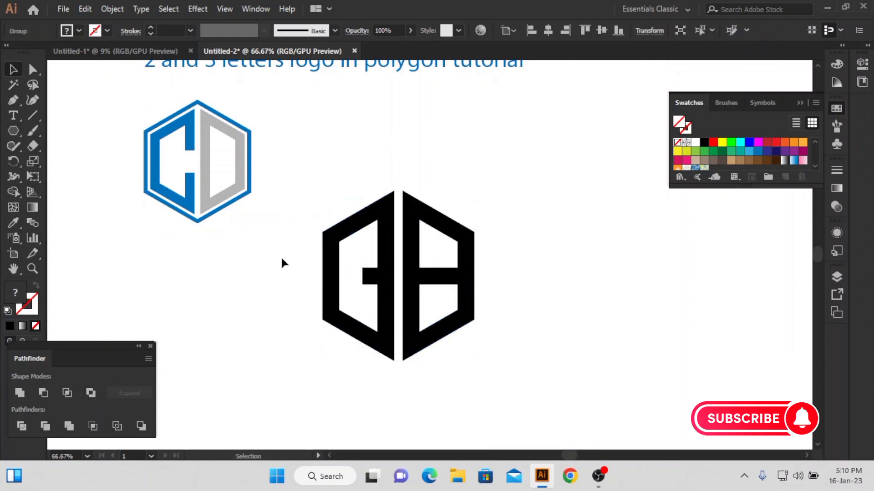
Raise the bottom edge of the G's upper bar to open a gap above its crossbar
click(384, 253)
scroll(385, 278, up, 2)
click(406, 263)
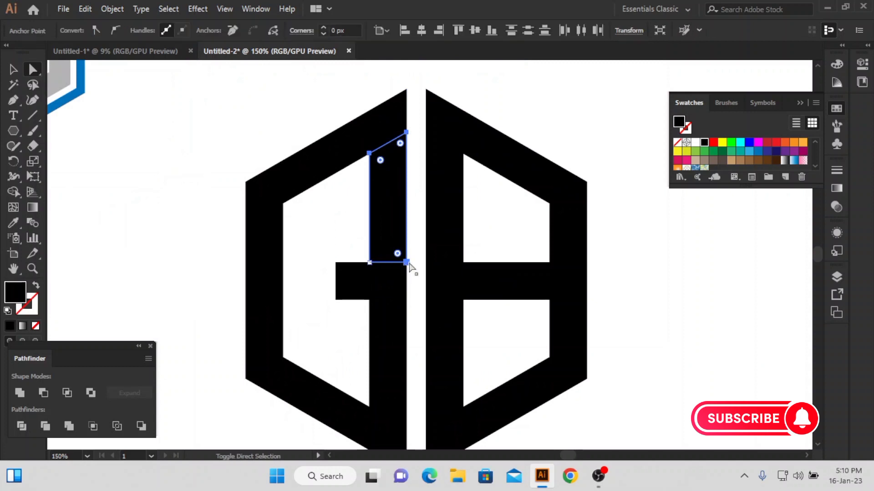
click(415, 256)
click(376, 227)
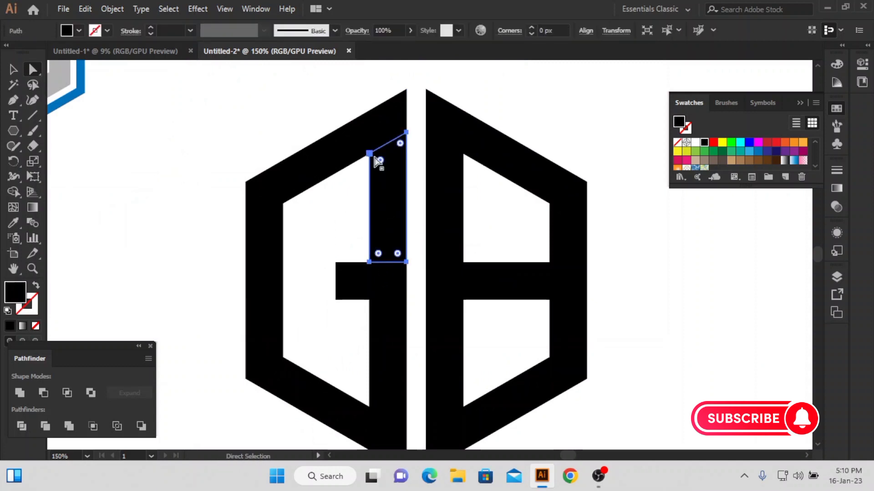
click(426, 223)
click(406, 263)
click(354, 276)
click(375, 256)
click(369, 262)
shift+click(407, 263)
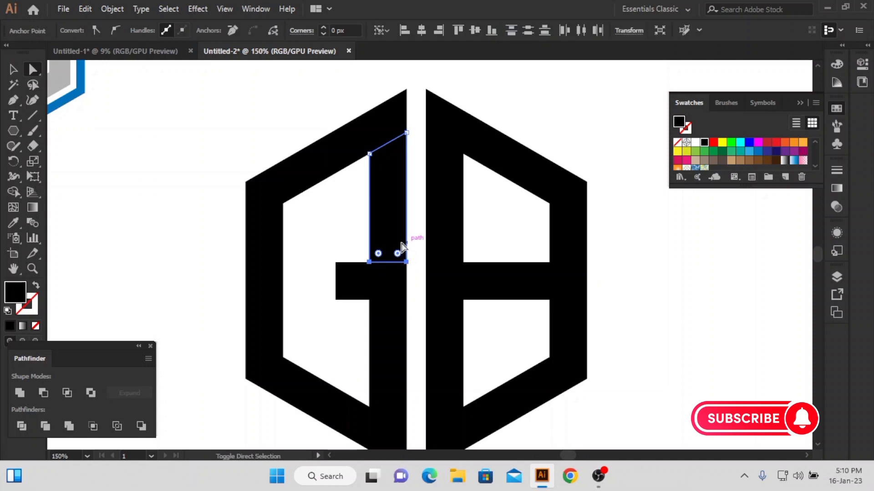
key(shift+Up)
key(shift+Up)
key(shift+Up)
key(shift+Up)
key(shift+Up)
key(shift+Up)
key(shift+Up)
key(Down)
click(401, 244)
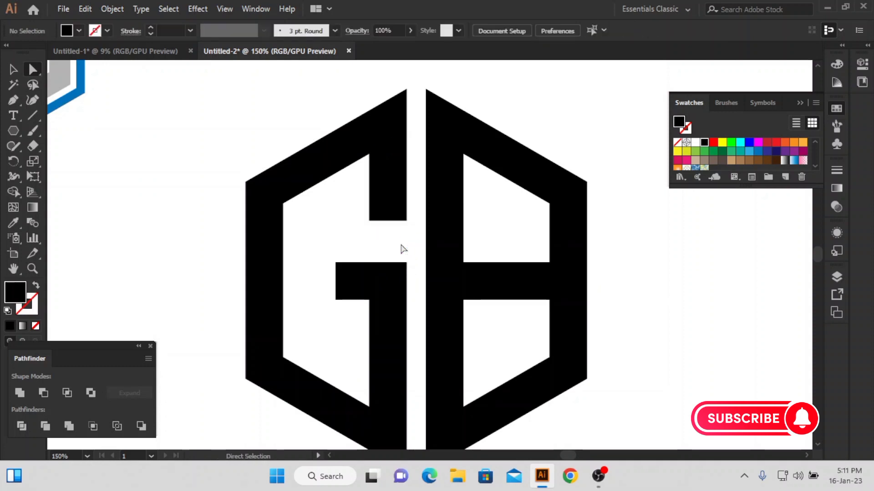
Lower the bottom edge of the G's upper bar slightly and extend its crossbar a little to the left
drag(354, 239, 343, 322)
key(Down)
key(Down)
key(Down)
key(Delete)
key(Delete)
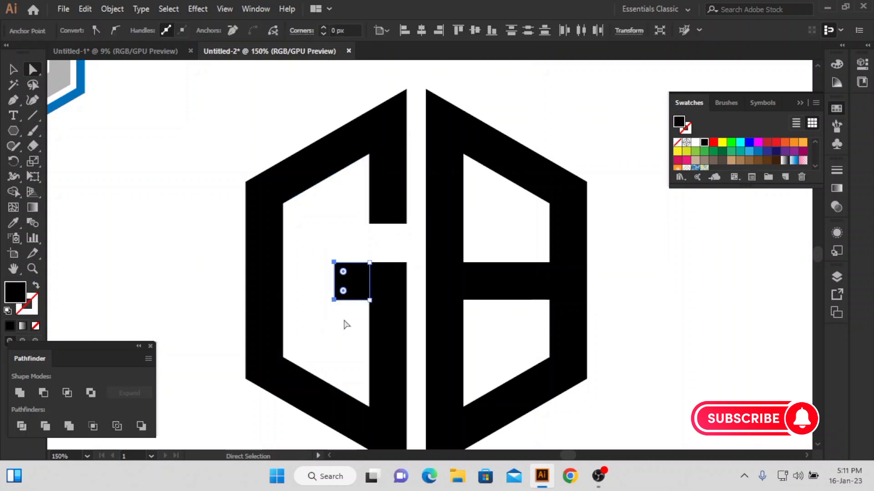
click(345, 325)
Delete the upper and lower diagonal pieces of the right-hand letter to turn it into an H
click(528, 182)
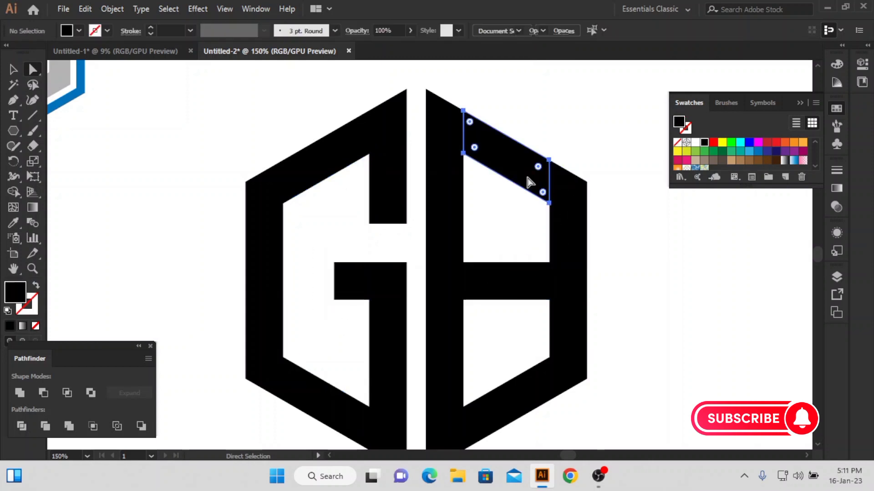
key(Delete)
scroll(519, 218, down, 2)
click(512, 361)
key(Delete)
key(ctrl+minus)
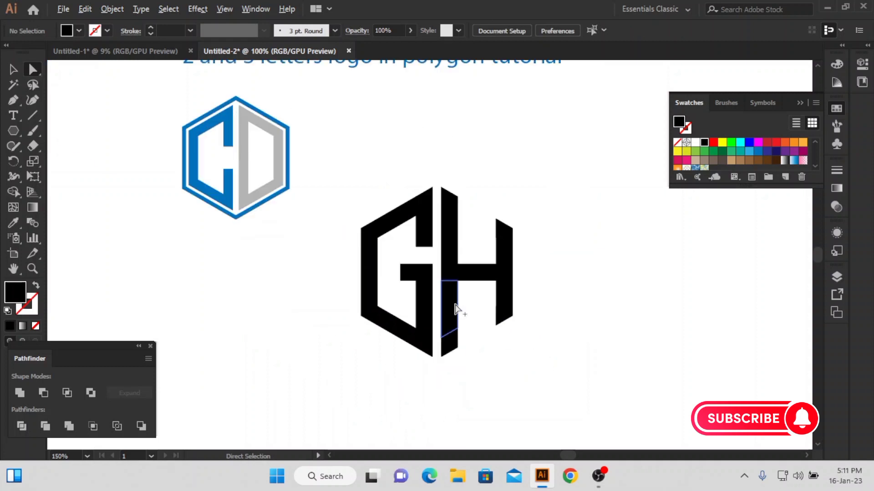
Draw a small line without fill or stroke and use it as a Magic Wand sample to delete the letters' leftover invisible paths
click(33, 117)
drag(88, 122, 100, 138)
key(p)
click(94, 130)
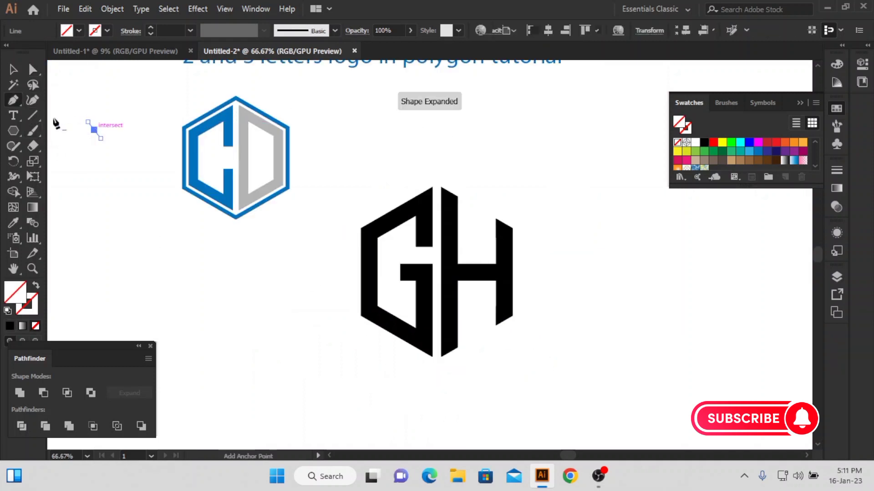
click(14, 84)
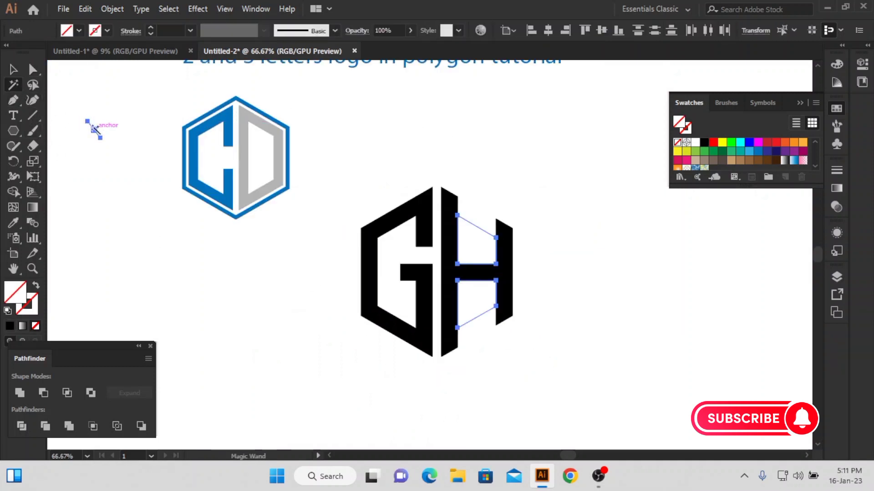
Unite all the pieces of the G and H into solid letter shapes
drag(313, 168, 540, 377)
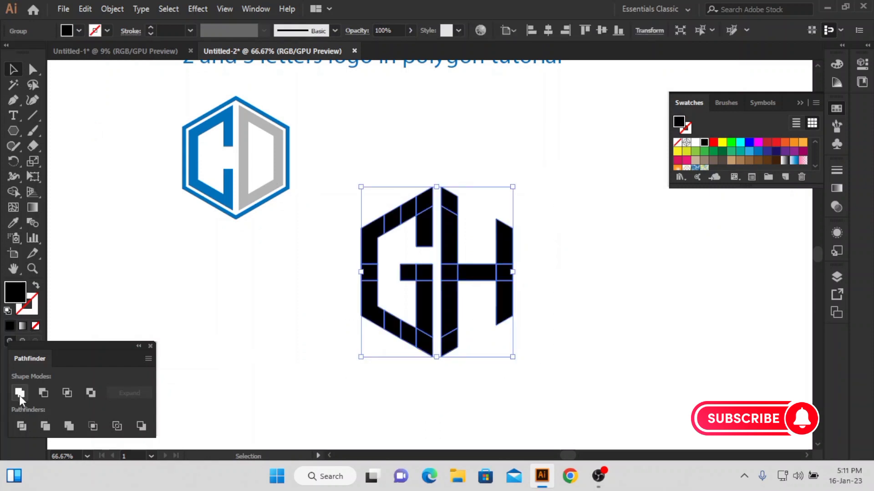
click(19, 393)
click(299, 271)
drag(299, 271, 533, 382)
click(532, 381)
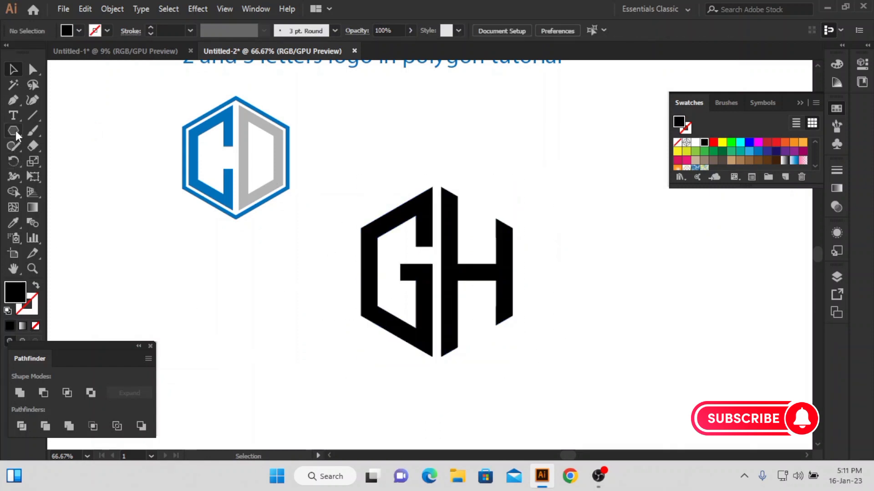
Draw a hexagon below the CD logo, remove its fill and rotate it so a corner points up
drag(247, 285, 314, 344)
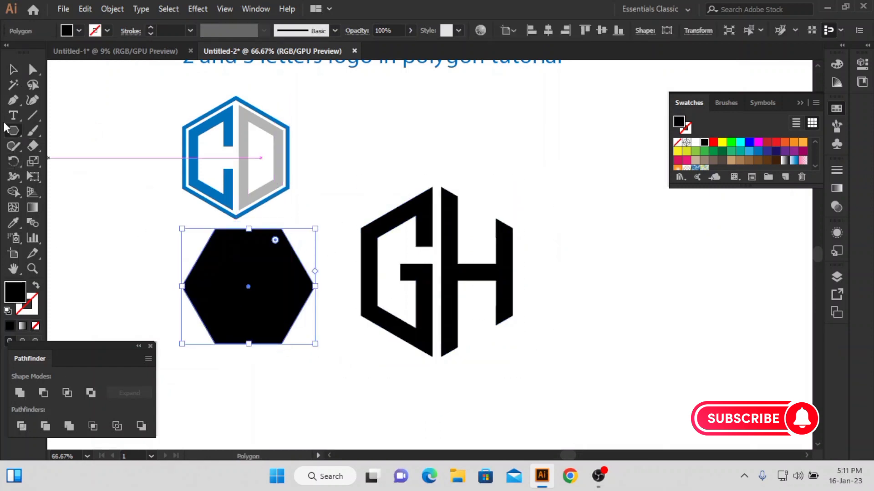
click(35, 326)
key(v)
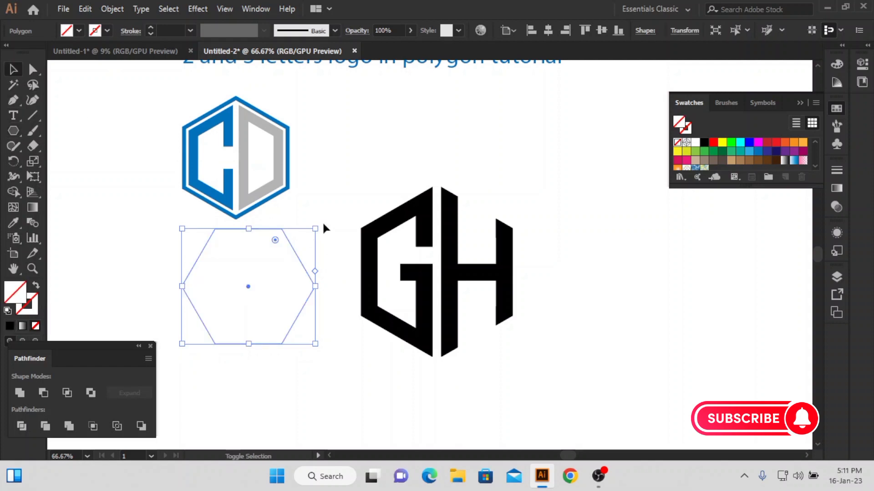
drag(323, 228, 342, 273)
Center the hexagon horizontally and vertically on the GH letters
shift+click(416, 288)
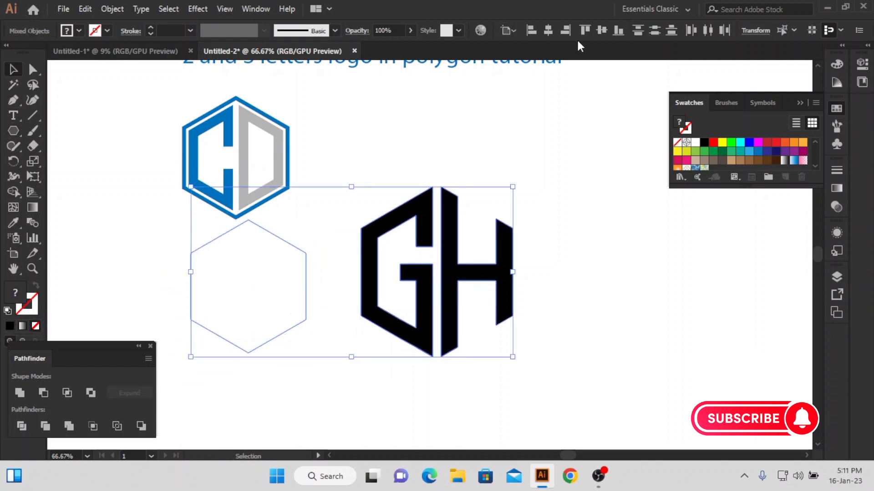
click(552, 32)
click(602, 30)
click(518, 207)
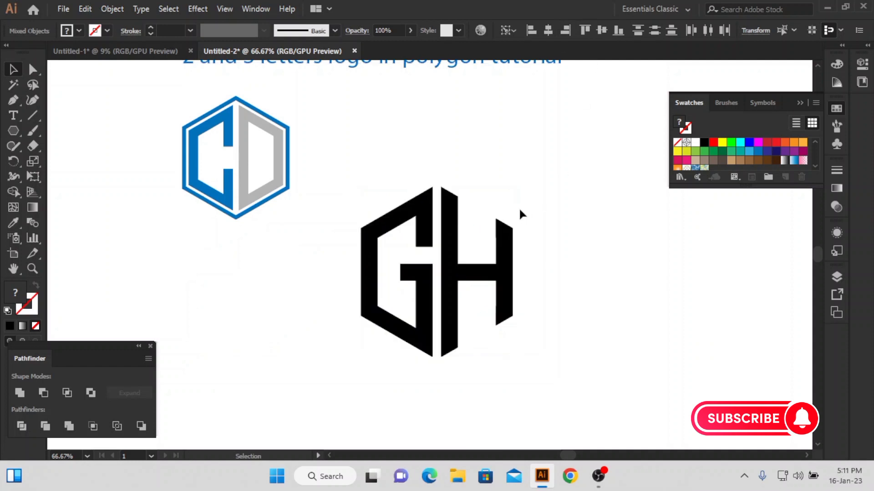
Scale the hexagon to frame the GH letters closely and give it a 10 px black stroke
click(479, 229)
drag(495, 273, 525, 285)
text(10)
key(Return)
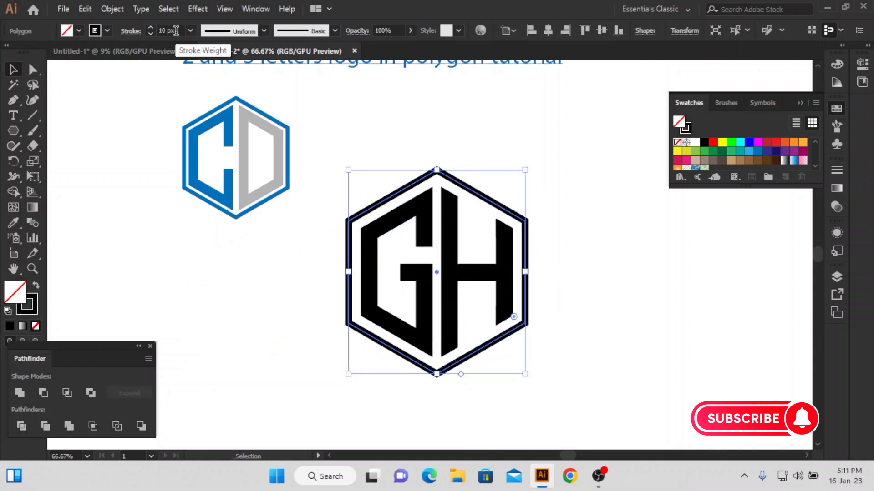
drag(525, 169, 523, 177)
Expand the fill and stroke of the hexagon frame and the GH letters into shapes
click(546, 147)
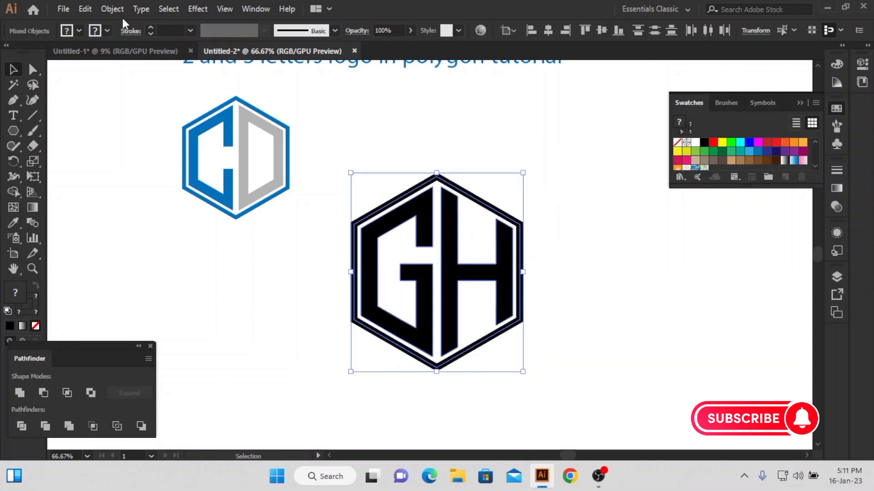
click(112, 8)
click(160, 158)
click(404, 309)
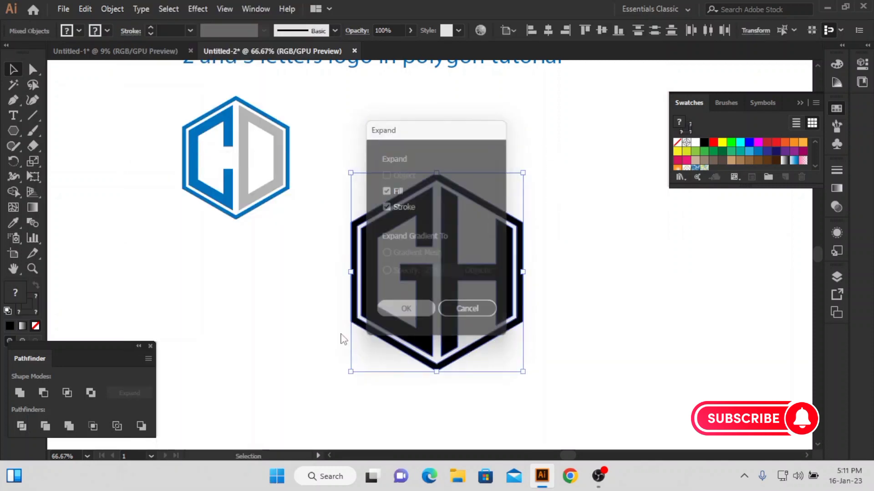
click(284, 335)
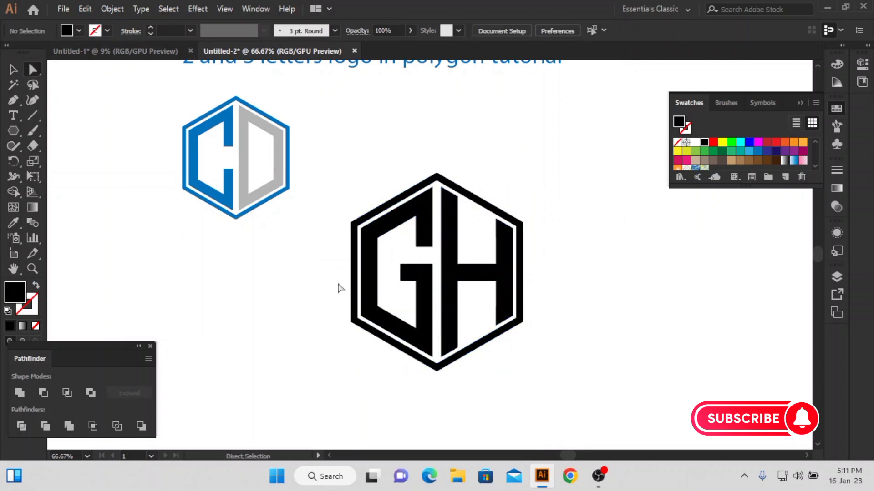
Fill the hexagon frame and the G with blue, and recolor the H with the grey sampled from the D
click(367, 281)
click(757, 153)
click(556, 225)
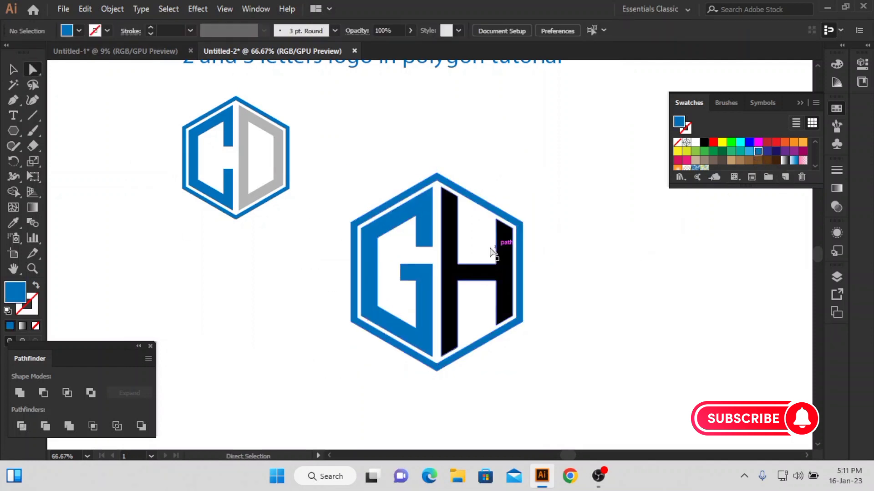
click(497, 274)
key(i)
click(278, 181)
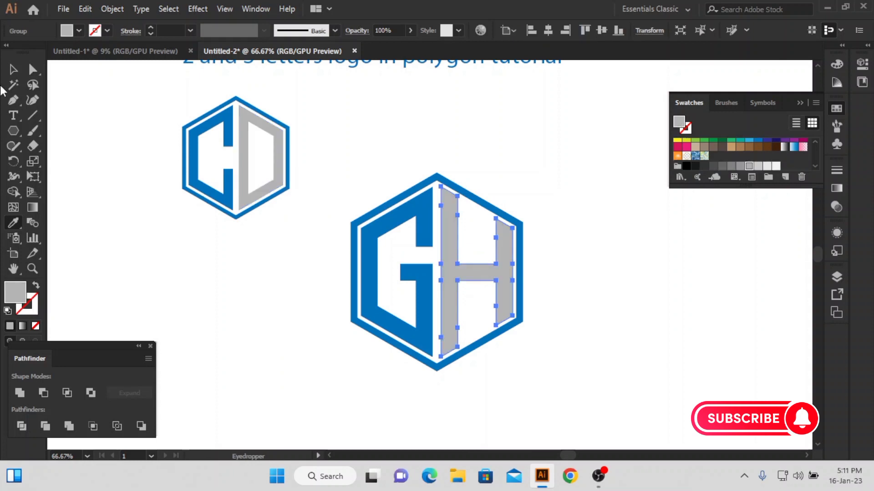
Shrink the GH logo to about the CD logo's size and place it beside the CD logo
click(14, 69)
click(319, 255)
drag(334, 162, 428, 284)
click(421, 287)
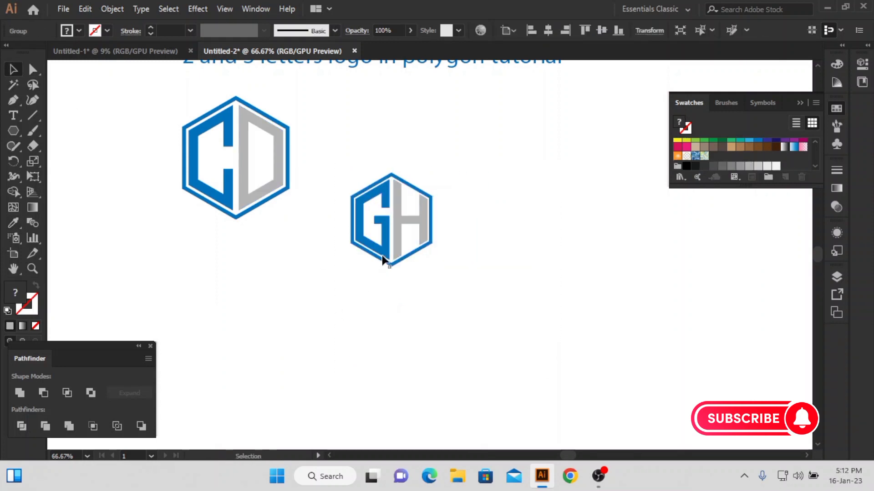
drag(383, 261, 345, 199)
drag(395, 161, 424, 162)
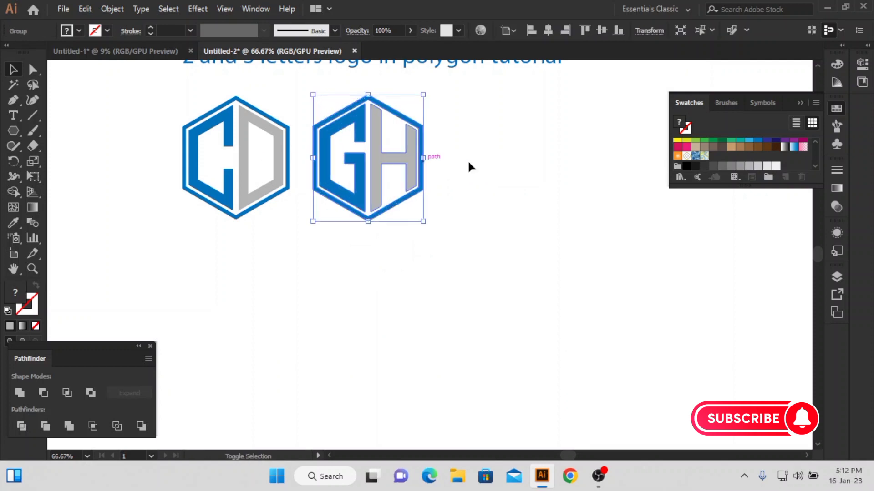
click(469, 163)
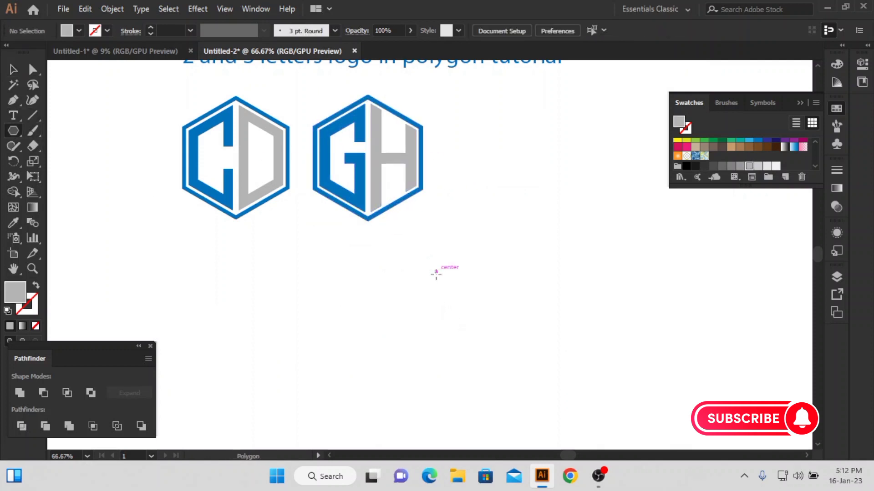
Draw a new hexagon below the GH logo, rotate it to point upward, shift it to the right and remove its fill
drag(435, 272, 483, 300)
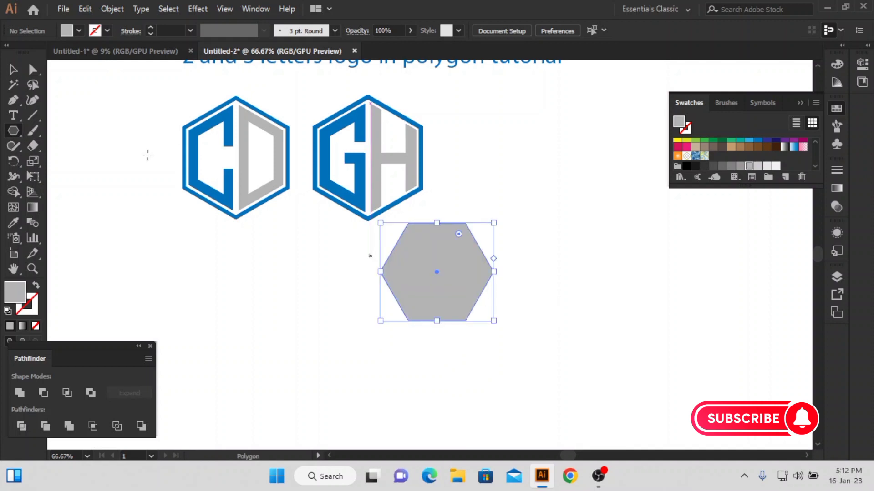
click(13, 70)
drag(501, 225, 481, 332)
drag(389, 275, 466, 275)
click(36, 326)
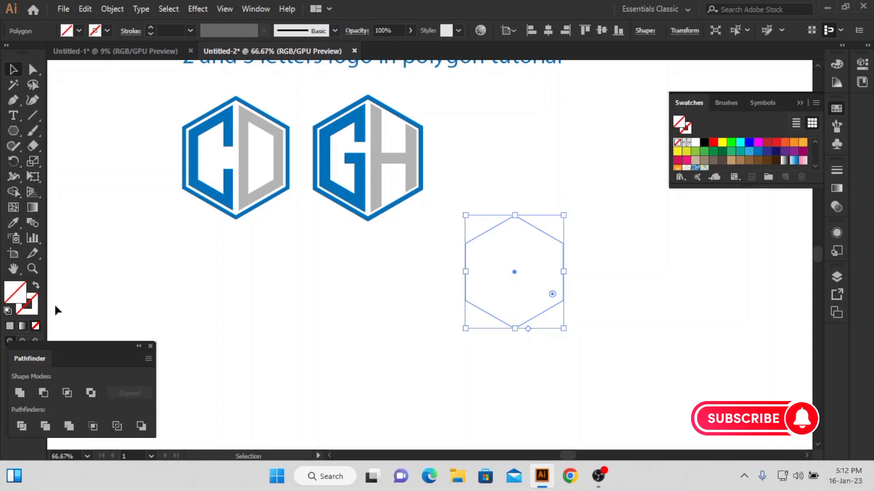
Give the new hexagon a 14 px black stroke
scroll(162, 33, up, 19)
scroll(162, 33, down, 5)
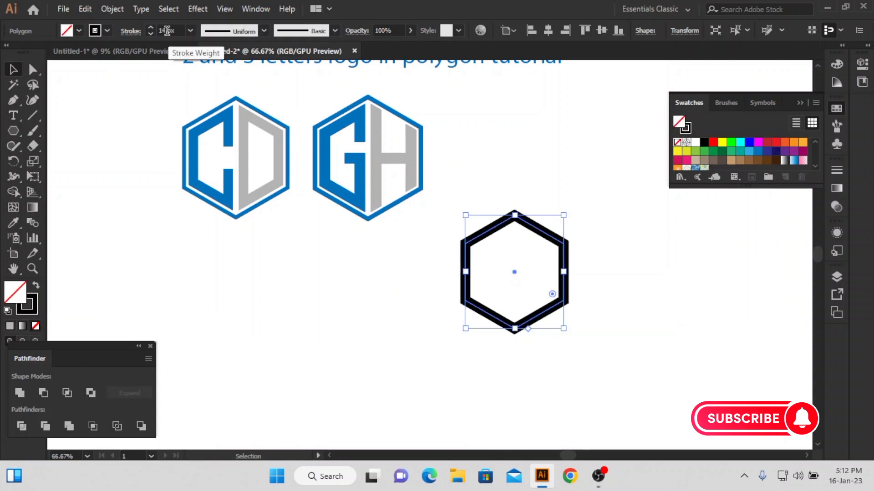
click(136, 117)
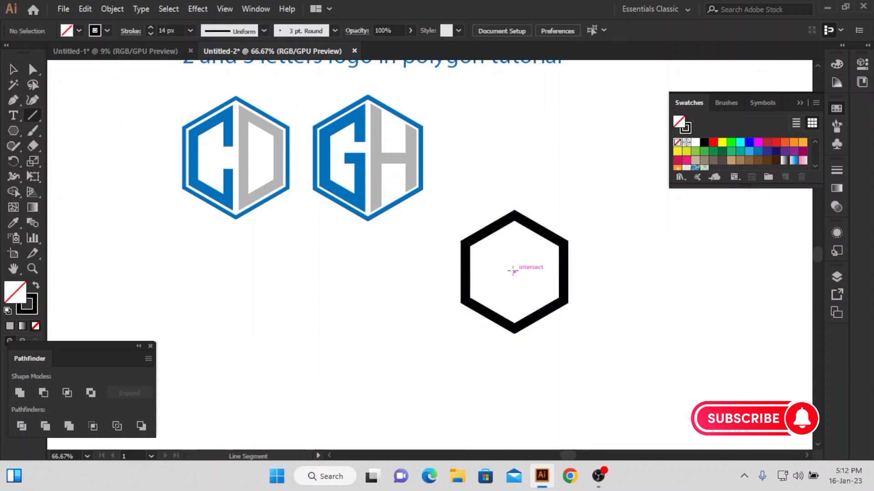
Draw a vertical line through the hexagon's center, extending past its top and bottom corners
drag(514, 271, 522, 380)
click(14, 69)
scroll(518, 188, up, 2)
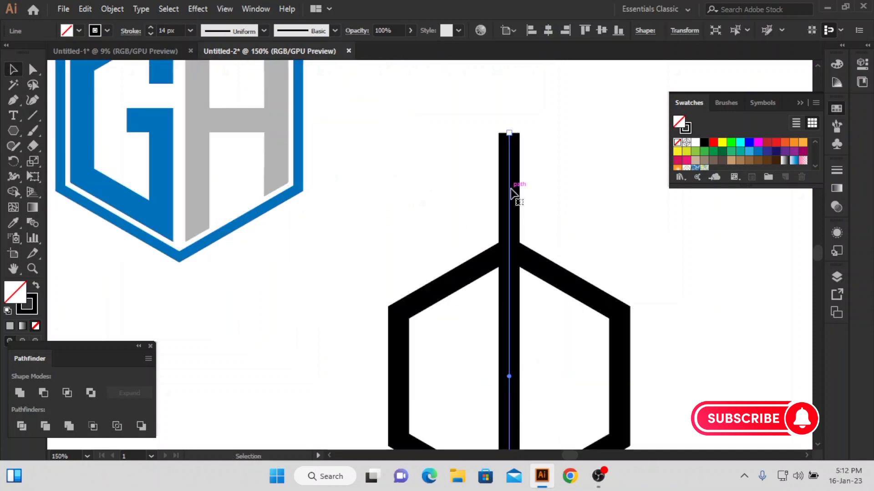
Duplicate the vertical line a small gap to its right and group the two lines
drag(510, 193, 533, 195)
shift+click(511, 175)
click(586, 173)
click(426, 174)
drag(575, 146, 450, 188)
key(ctrl+g)
Duplicate the line pair and place one pair on each side of the hexagon's center
drag(538, 213, 620, 210)
click(545, 185)
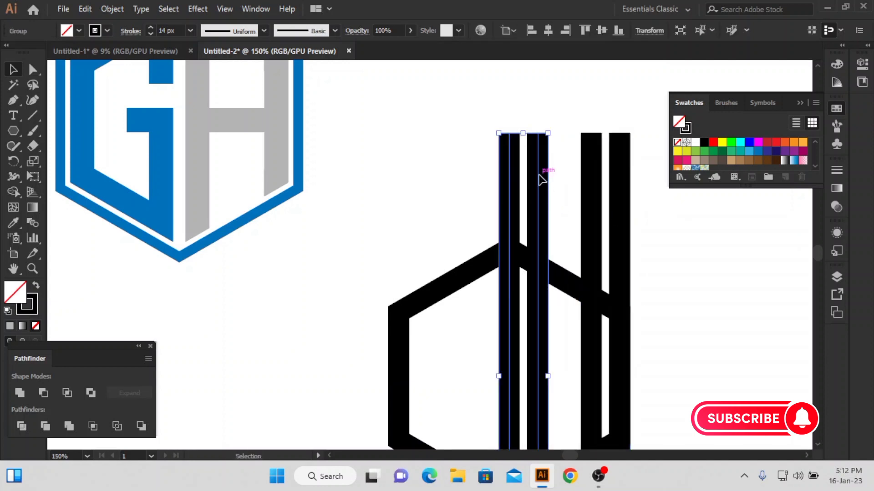
drag(539, 175, 478, 176)
scroll(500, 171, down, 3)
drag(593, 156, 546, 158)
drag(622, 132, 445, 267)
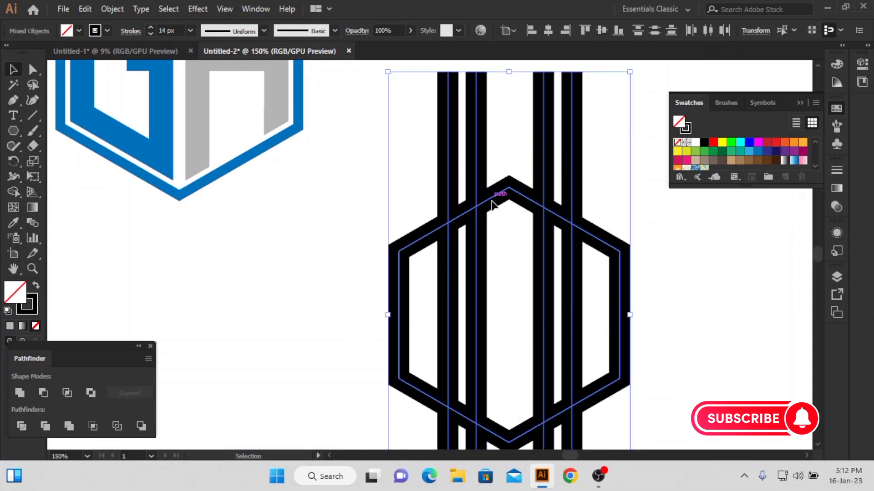
click(411, 144)
Nudge the left and right line pairs until they sit evenly about the hexagon's center
drag(476, 148, 473, 151)
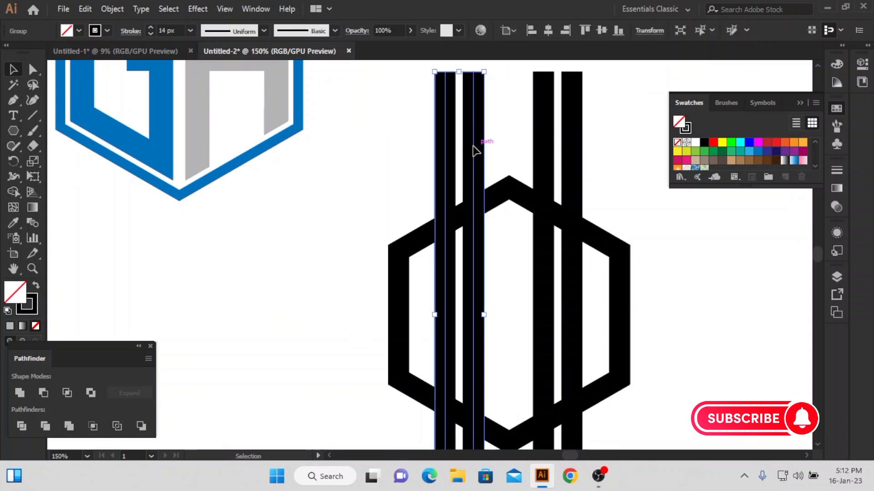
key(Left)
key(Right)
key(Right)
key(Right)
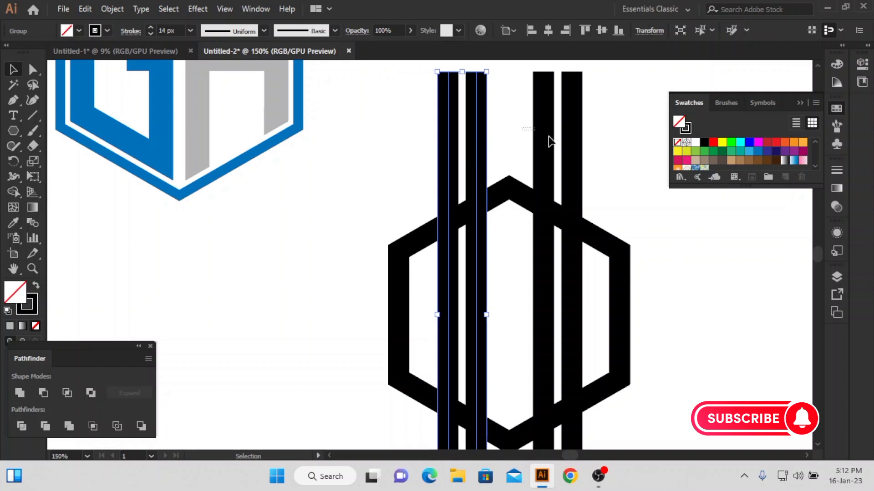
click(551, 141)
key(Right)
key(Right)
key(Right)
click(469, 145)
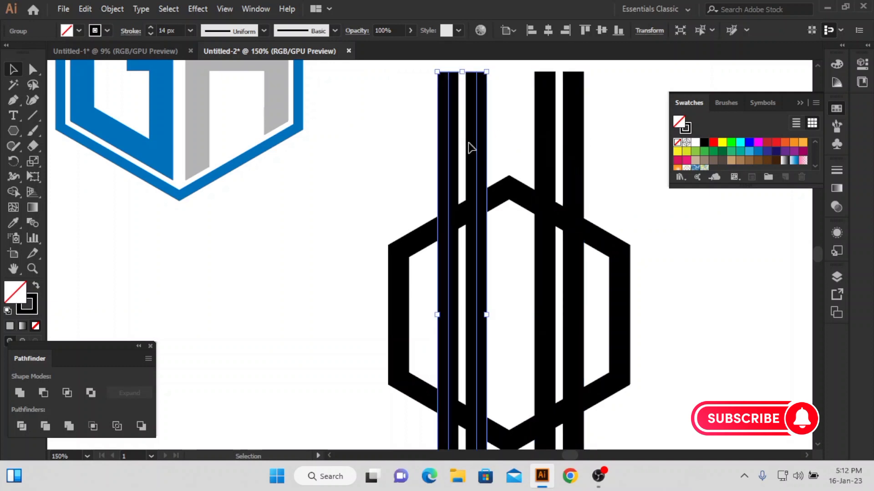
key(Left)
click(560, 156)
key(Left)
click(421, 284)
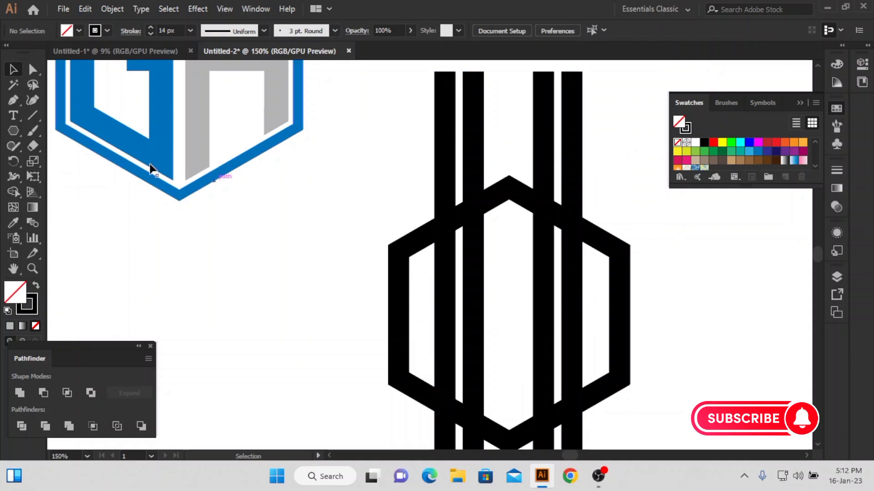
Draw a single vertical line through the hexagon's center, between the two line pairs
scroll(354, 211, down, 1)
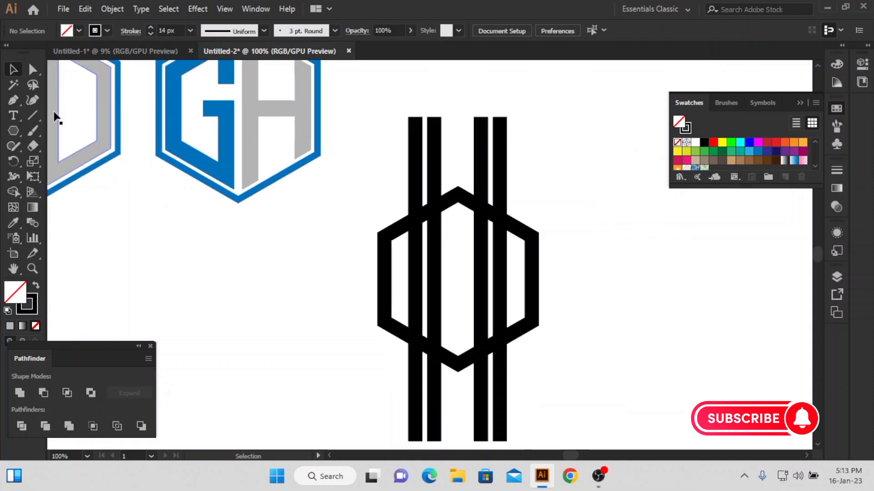
drag(458, 280, 459, 409)
key(v)
drag(354, 235, 615, 335)
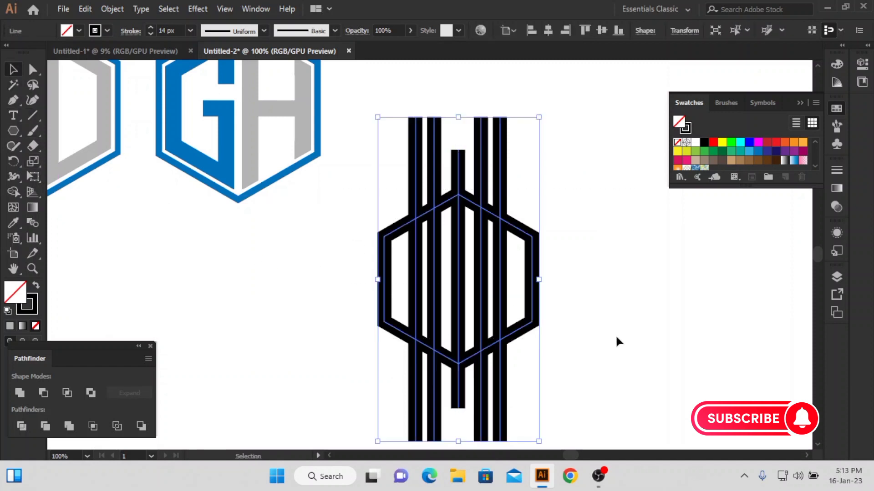
click(615, 335)
Draw a horizontal line through the hexagon's center, extending well past both of its sides
click(33, 116)
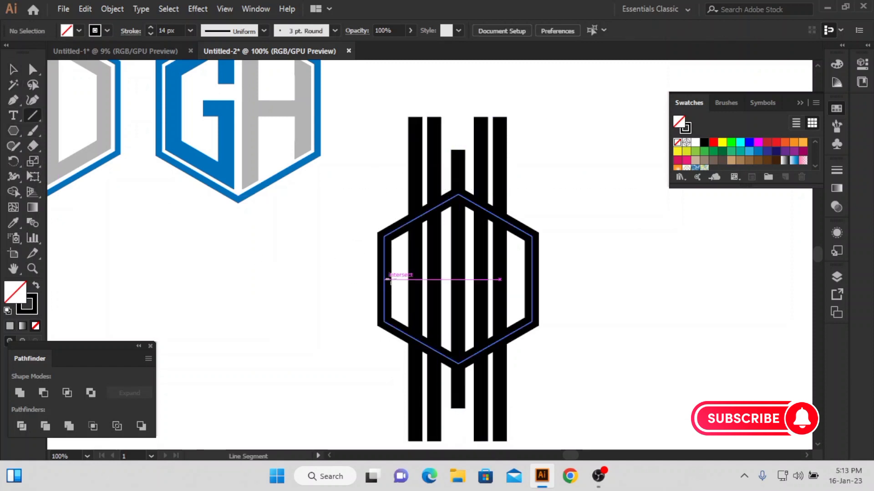
drag(398, 279, 650, 279)
key(v)
drag(357, 185, 555, 347)
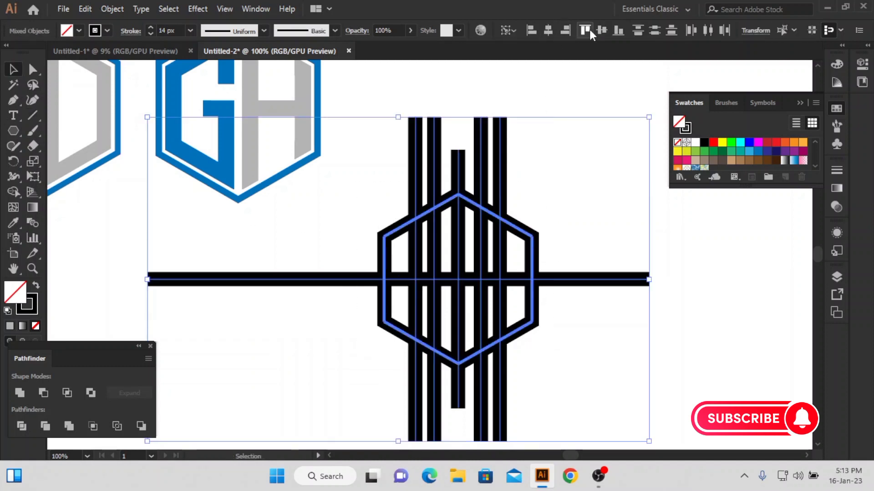
click(593, 197)
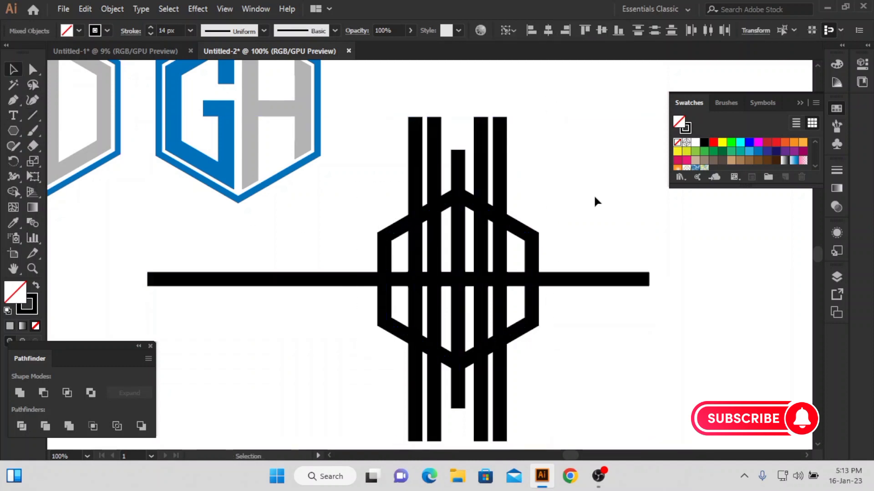
Expand the fill and stroke of the hexagon and all its crossing lines, and activate the Shape Builder tool for them
drag(593, 197, 312, 306)
click(112, 9)
click(168, 158)
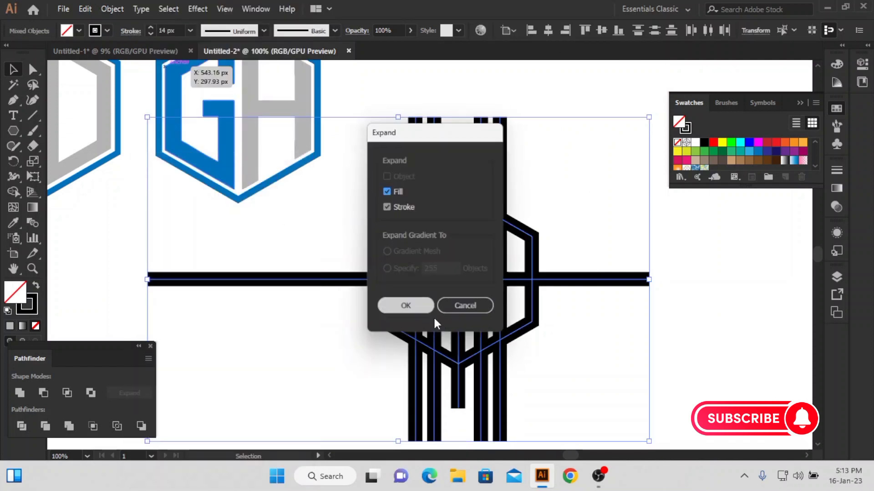
click(404, 308)
click(14, 192)
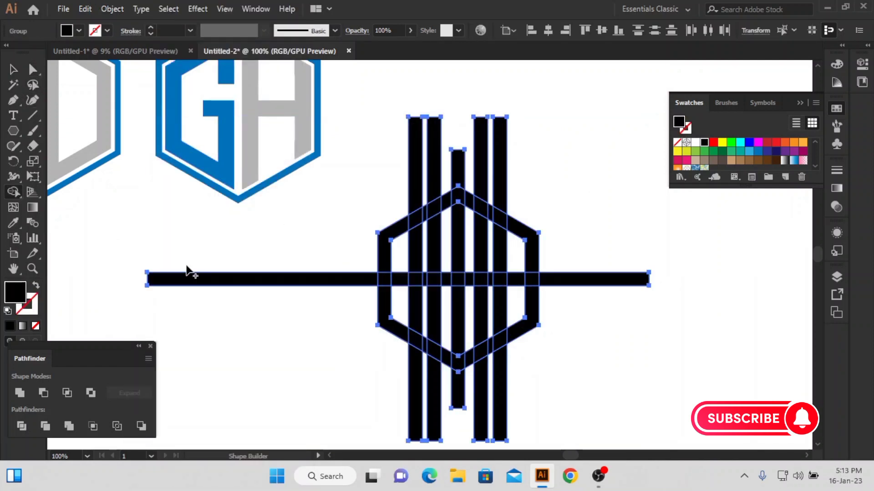
Remove the line ends outside the hexagon, plus the crossbar and lower hexagon edge pieces in the gaps beside the central vertical bar
drag(186, 266, 206, 304)
drag(362, 400, 536, 404)
drag(571, 306, 574, 253)
drag(510, 148, 413, 167)
drag(446, 287, 443, 362)
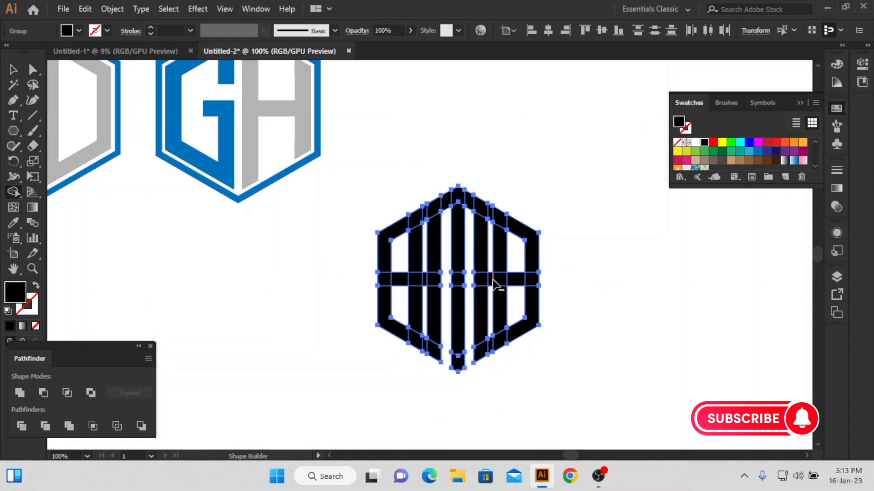
Remove the hexagon edge and crossbar pieces bridging the narrow gap inside each line pair, separating the three letters
scroll(493, 353, up, 3)
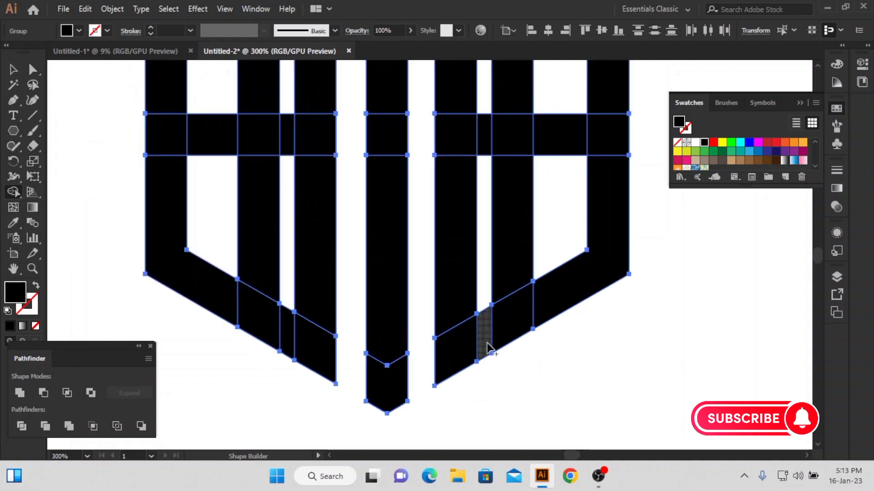
scroll(485, 347, up, 6)
alt+click(484, 168)
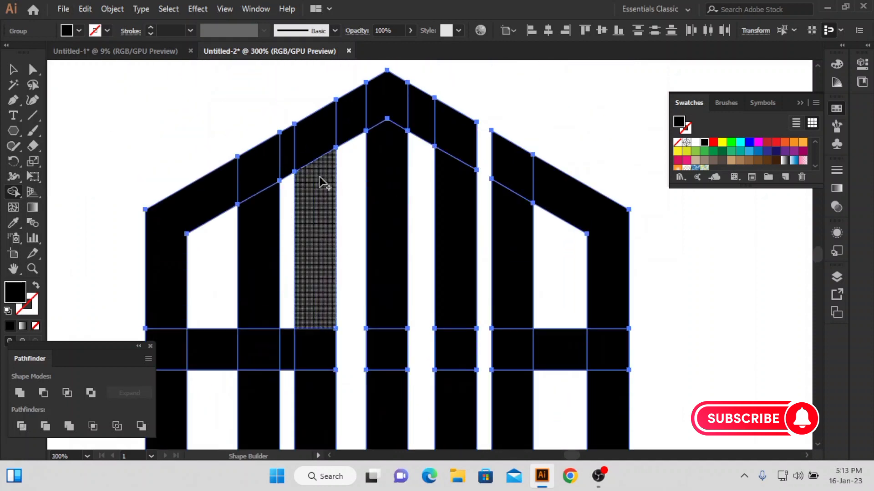
scroll(361, 146, down, 3)
scroll(322, 159, up, 4)
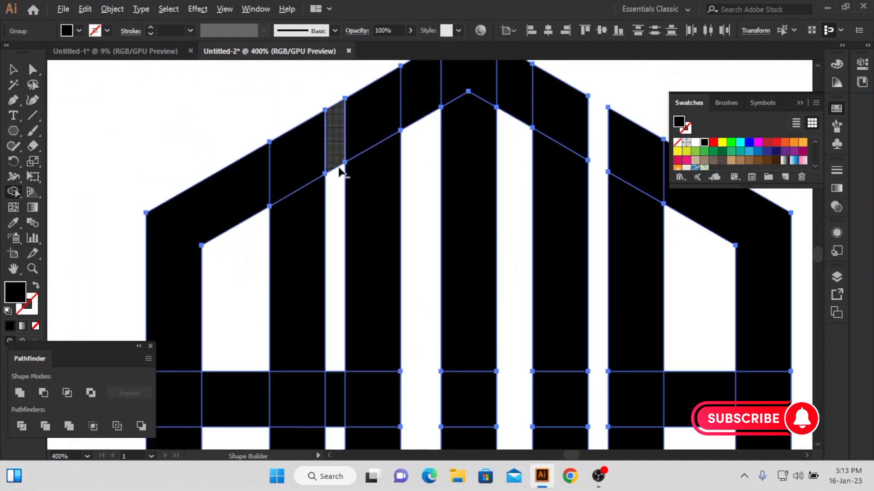
alt+click(338, 159)
scroll(346, 228, down, 2)
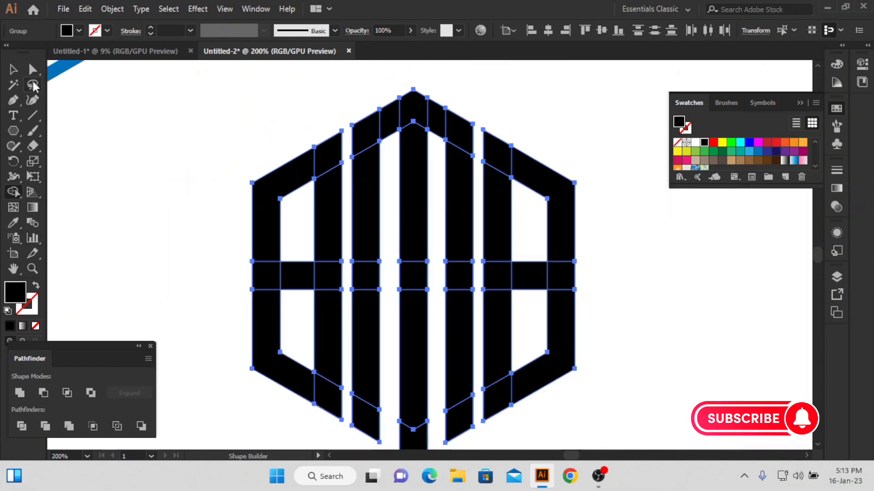
Draw an unfilled horizontal line across the letters just above the crossbar, and place a copy the same distance below the crossbar
click(33, 69)
click(587, 241)
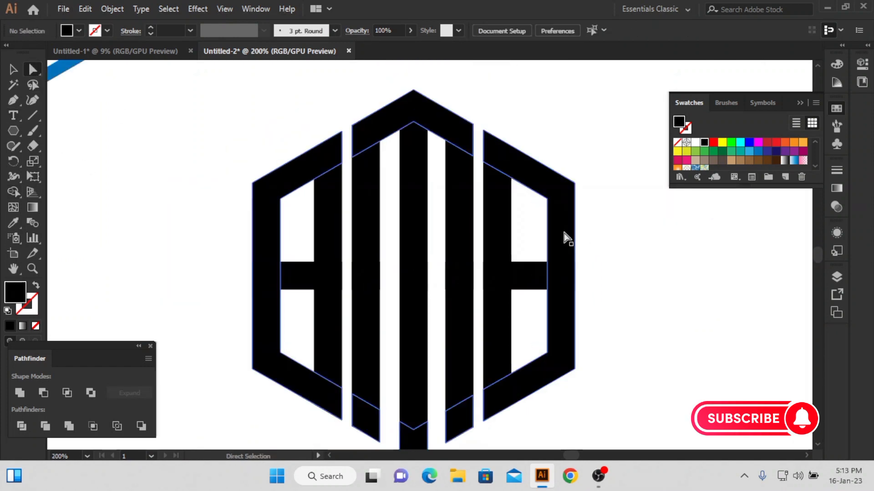
click(525, 279)
drag(613, 241, 513, 342)
click(123, 178)
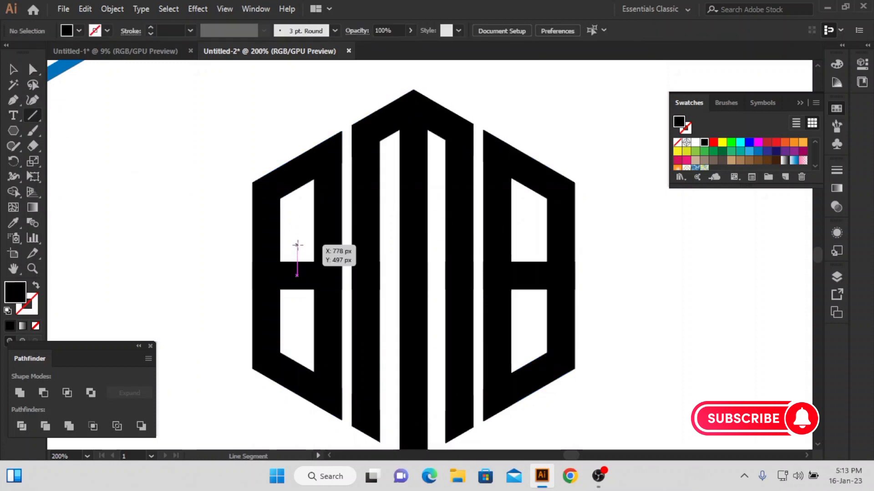
drag(296, 245, 644, 245)
key(v)
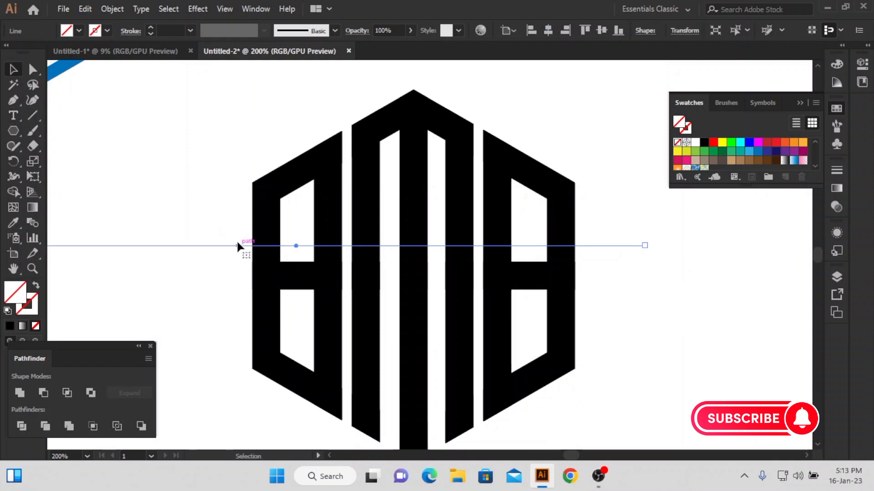
drag(236, 246, 254, 248)
drag(530, 246, 535, 306)
Divide the letter artwork along the two horizontal lines
drag(663, 205, 158, 367)
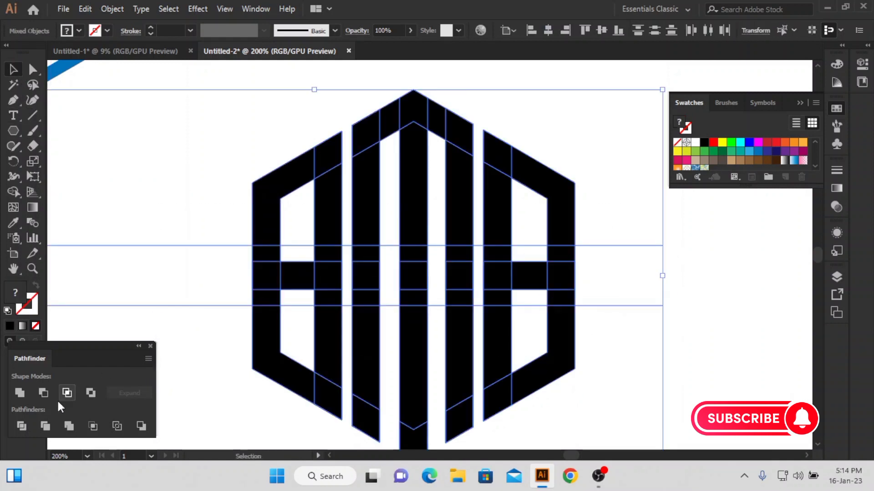
click(21, 424)
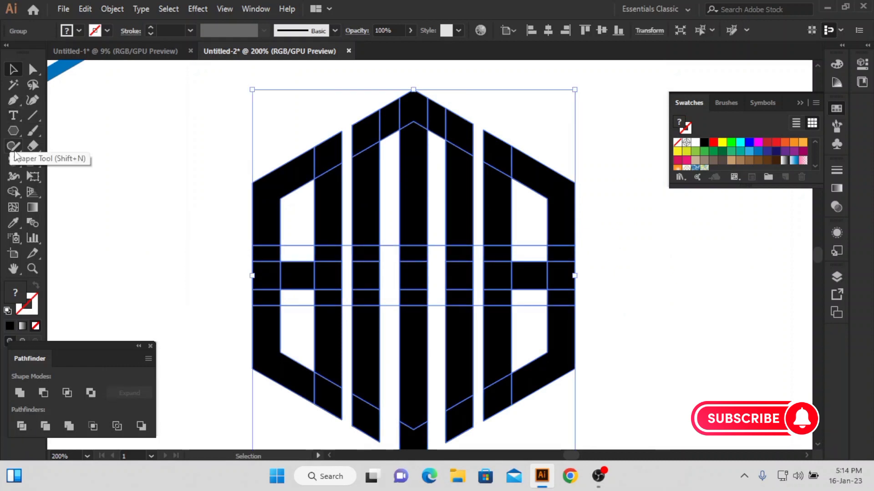
click(33, 69)
click(107, 156)
Delete the inner-right segment above the crossbar and the left segment below it in both side letters, forming an S on each side
click(325, 252)
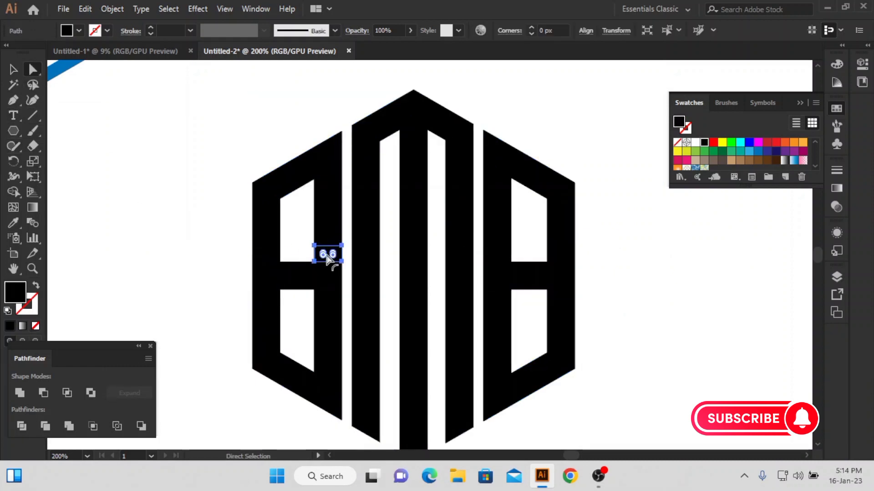
key(Delete)
key(Delete)
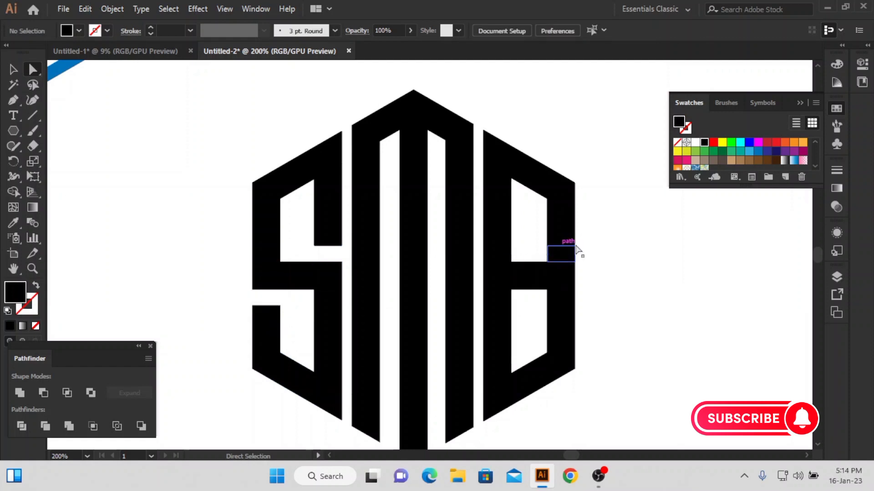
key(Delete)
click(503, 303)
key(Delete)
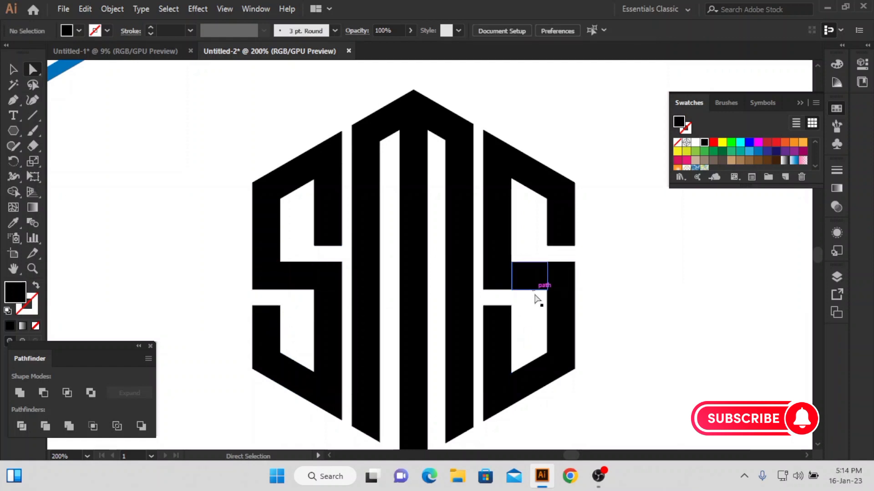
click(33, 116)
drag(118, 130, 180, 178)
click(14, 85)
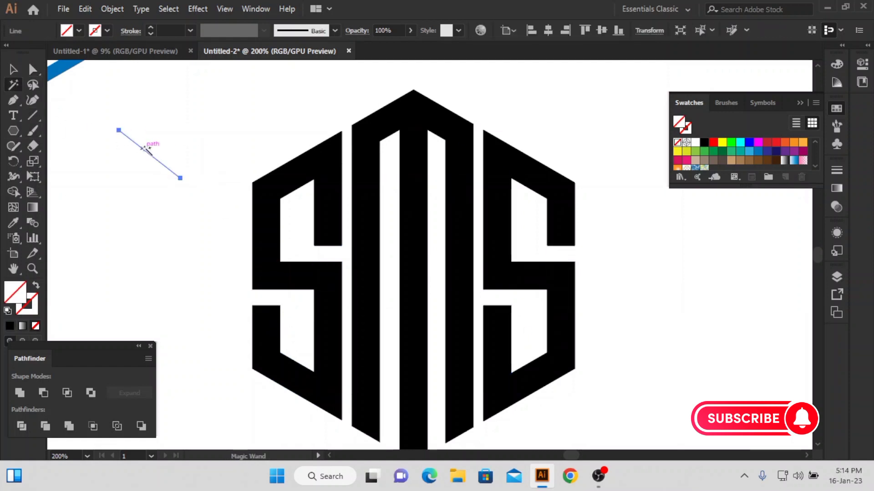
click(146, 153)
key(Delete)
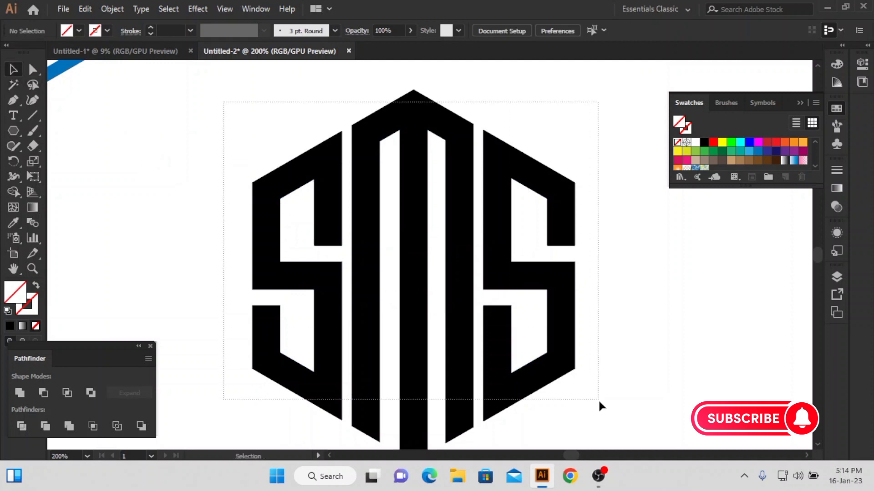
Unite the divided pieces of all three letters into solid shapes
drag(598, 399, 598, 399)
click(19, 392)
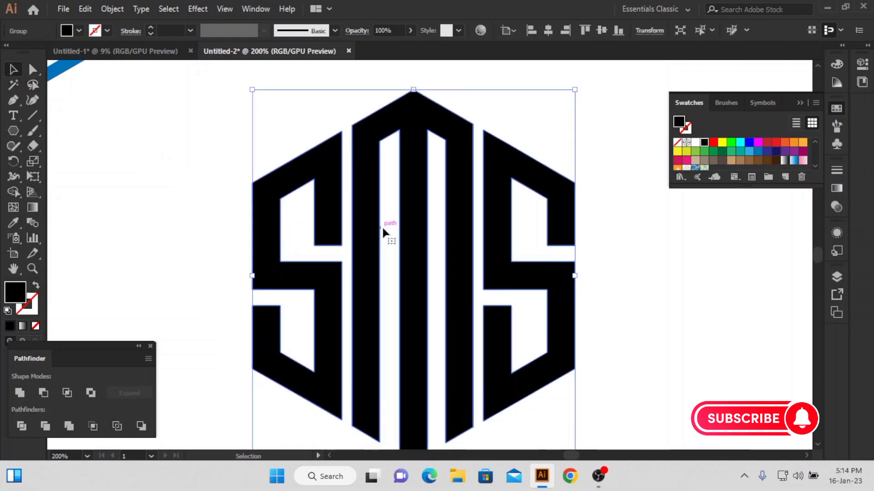
scroll(435, 225, down, 1)
click(205, 209)
Draw a point-up hexagon frame centered around the SMS letters, with no fill and a 7 px black stroke
click(13, 130)
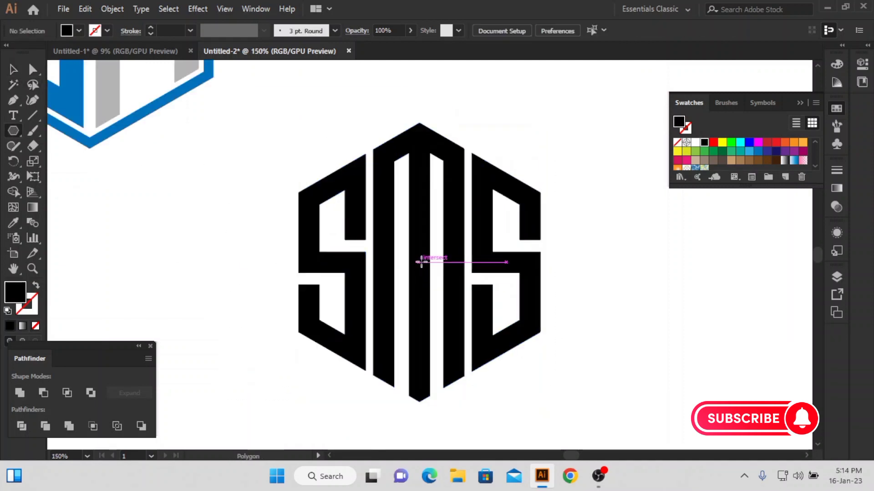
mouse_move(420, 262)
mouse_down()
mouse_move(519, 359)
mouse_move(491, 382)
mouse_up()
click(15, 73)
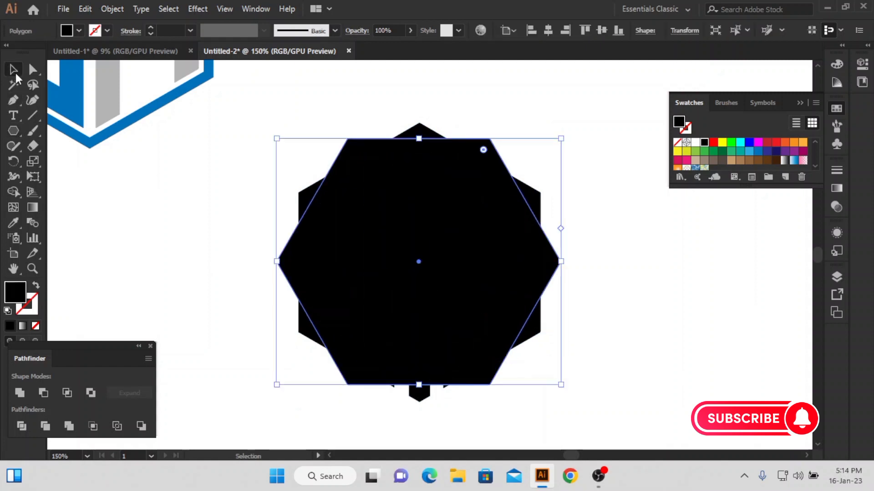
click(36, 326)
drag(567, 134, 556, 365)
drag(542, 262, 554, 266)
scroll(181, 31, up, 10)
scroll(181, 31, down, 3)
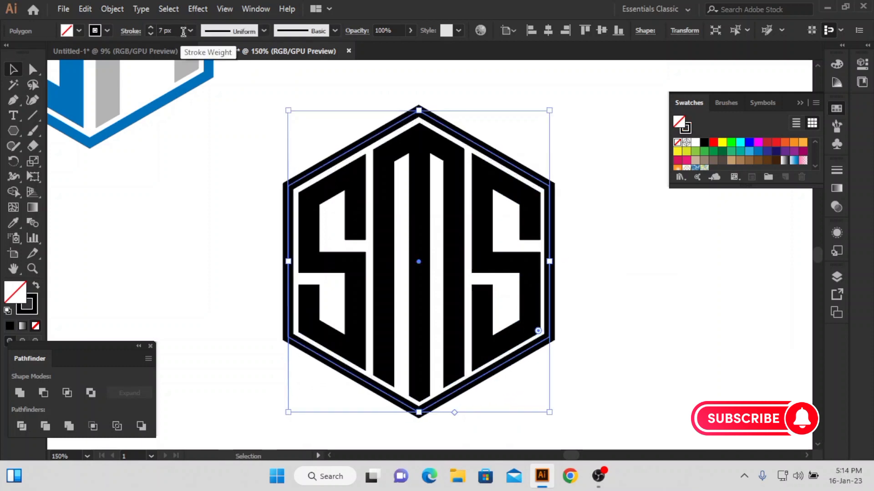
Align the hexagon frame and the SMS letters on their horizontal centers
drag(253, 137, 431, 245)
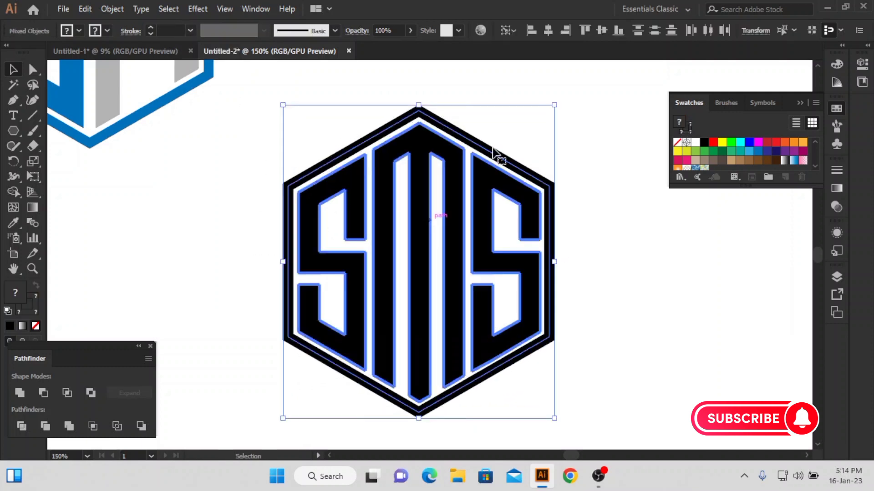
click(548, 30)
click(561, 121)
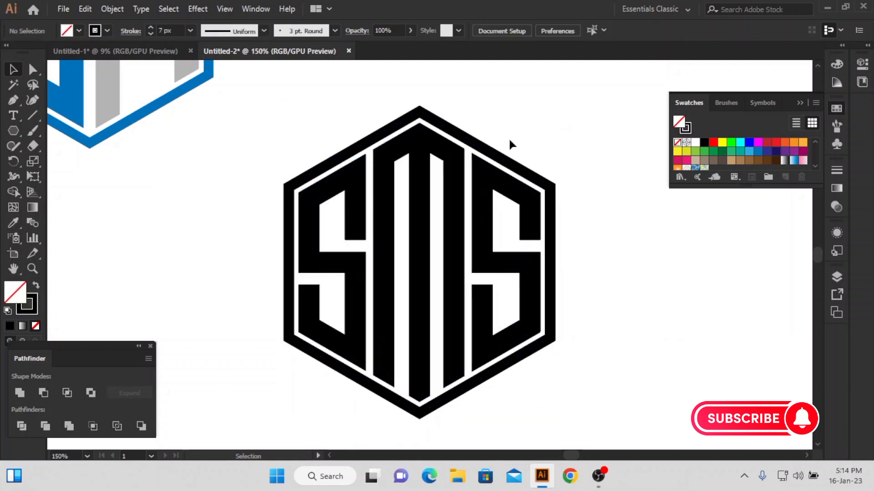
Expand the hexagon frame's stroke into a filled shape
click(477, 150)
click(119, 9)
click(150, 157)
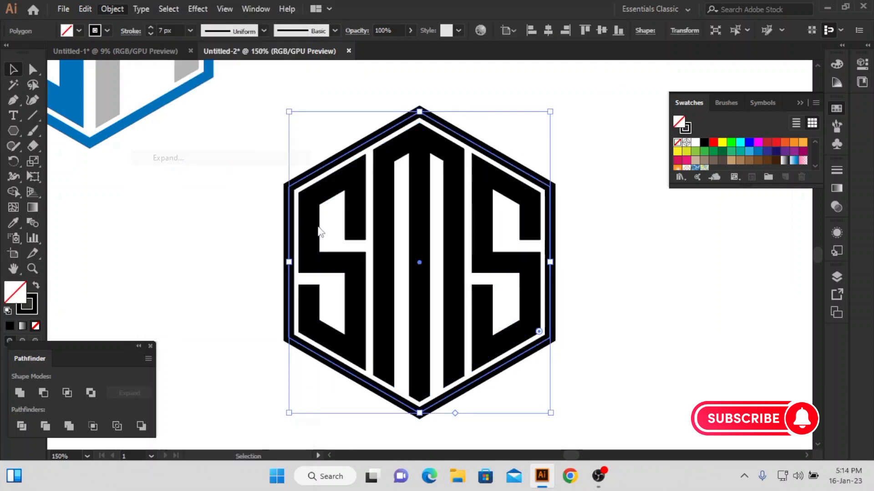
click(396, 310)
click(245, 240)
click(350, 241)
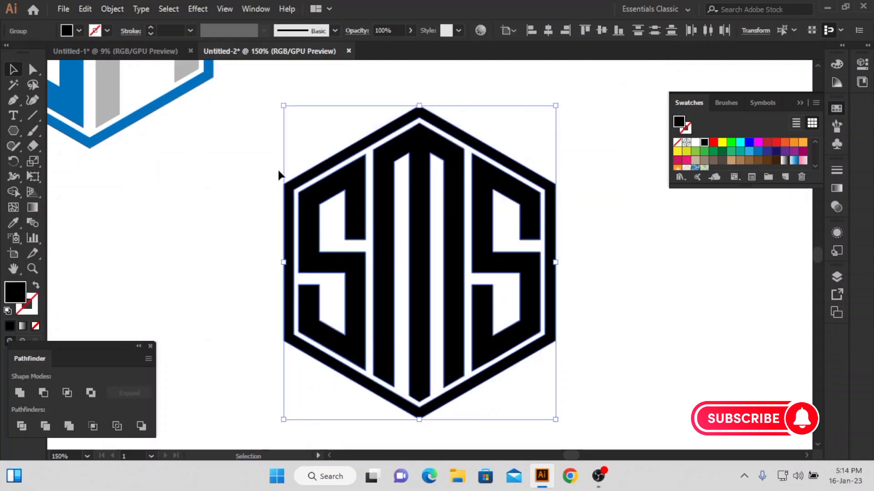
click(601, 171)
Fill both S letters and the hexagon frame with blue
drag(262, 220, 335, 265)
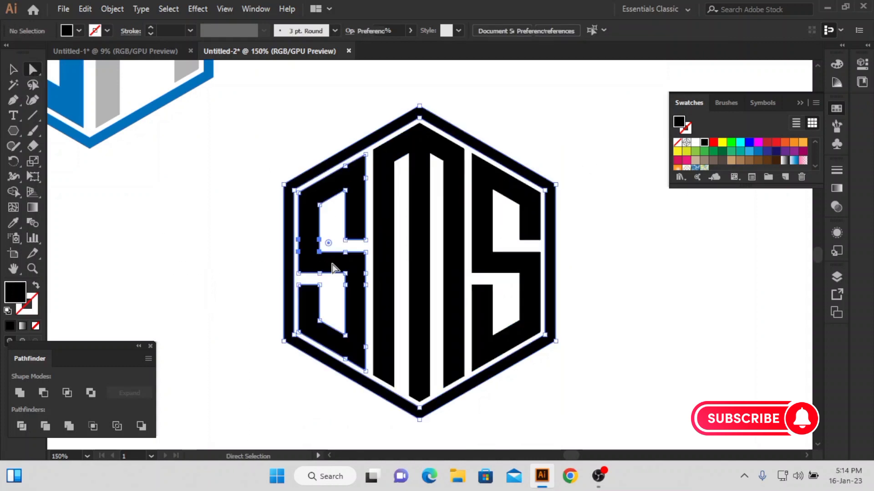
drag(575, 209, 510, 246)
click(758, 153)
click(608, 196)
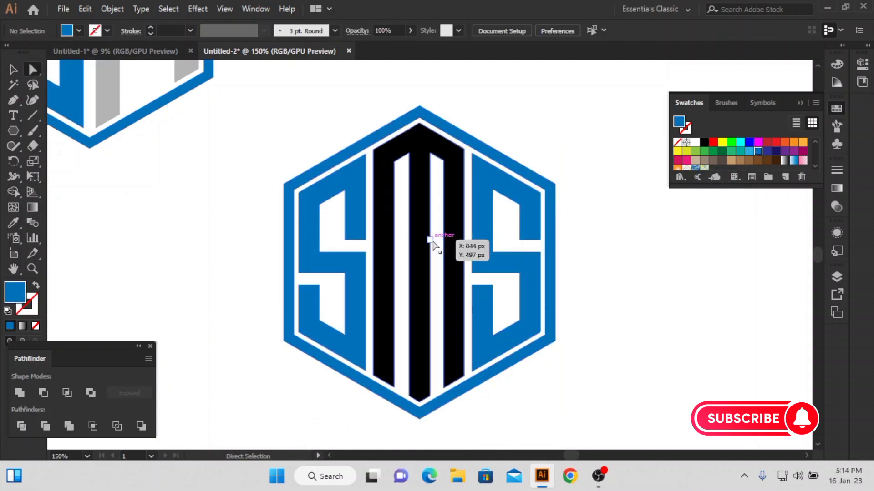
Fill the central M with a medium grey and fit the artboard with all three logos in view
click(428, 245)
scroll(749, 152, down, 3)
click(739, 154)
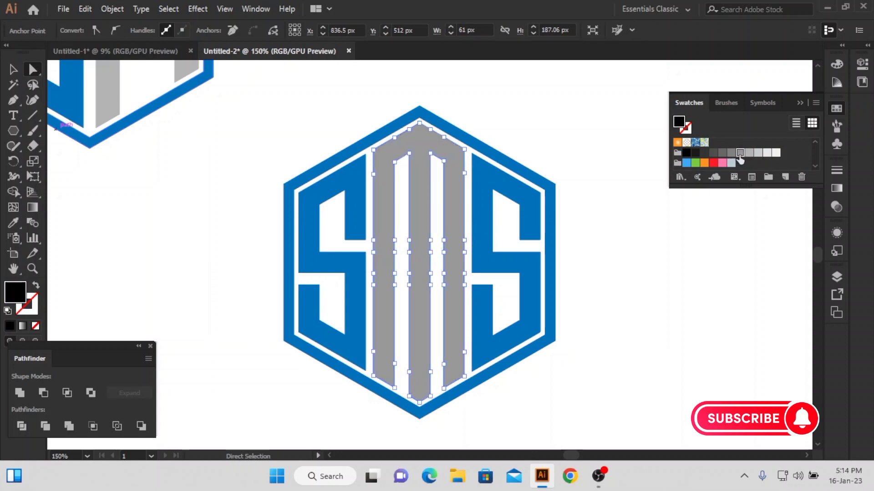
click(598, 182)
key(ctrl+0)
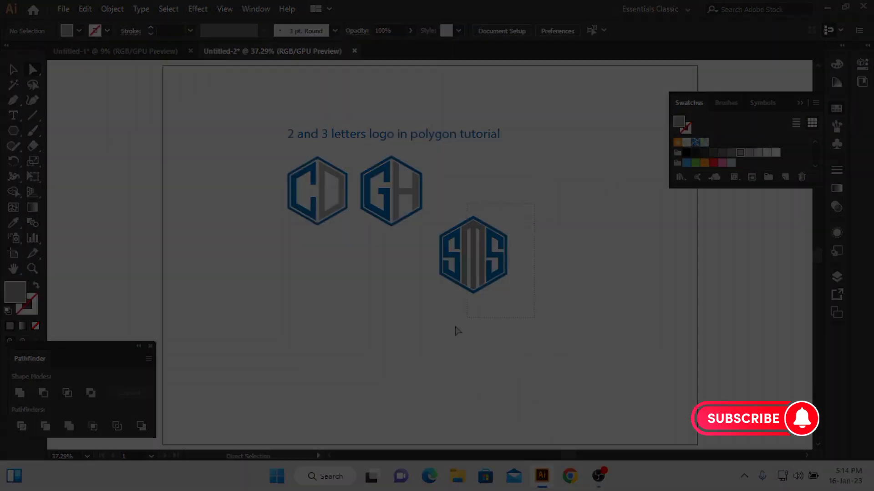